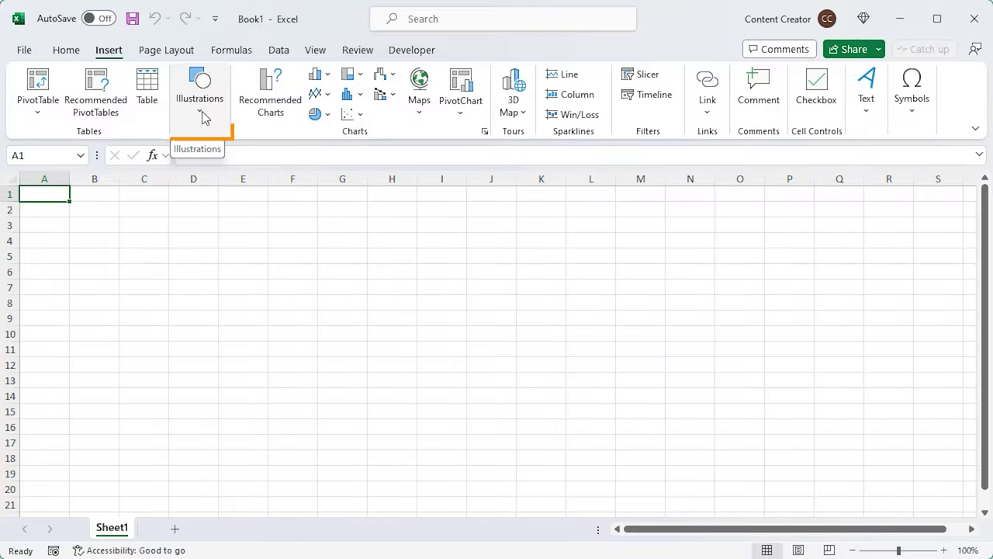
Open Illustrations and view the Pictures options for placing a picture in or over cells
left_click(202, 112)
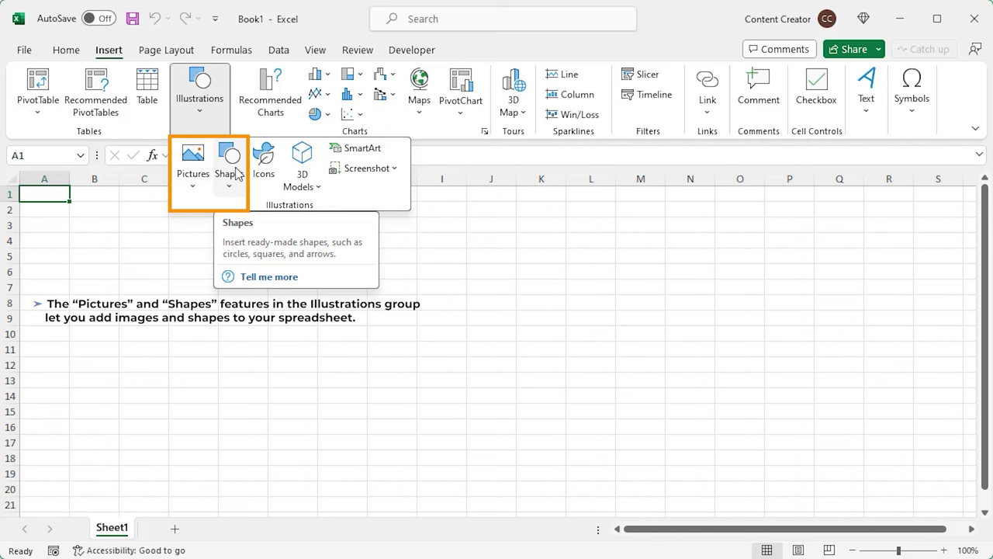
left_click(194, 186)
mouse_move(202, 214)
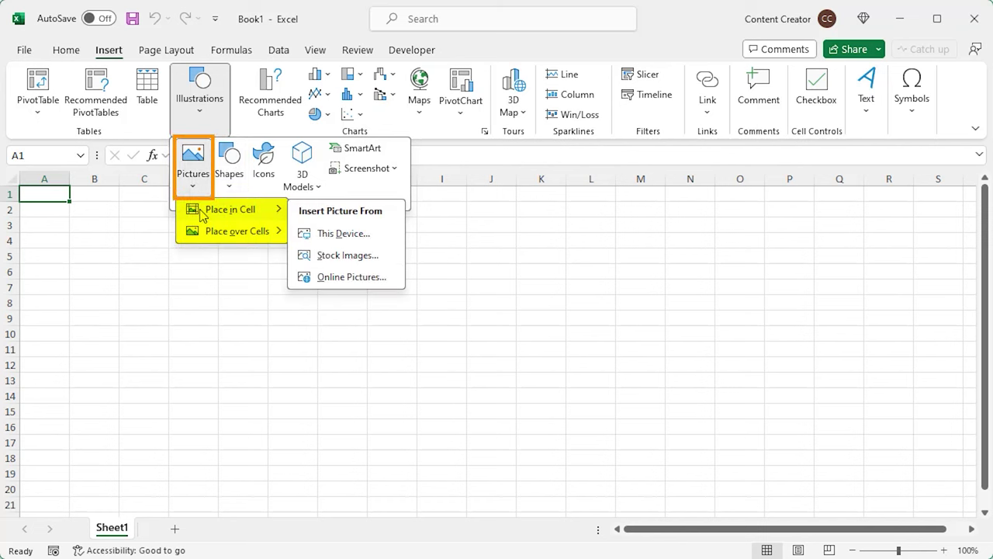
mouse_move(230, 239)
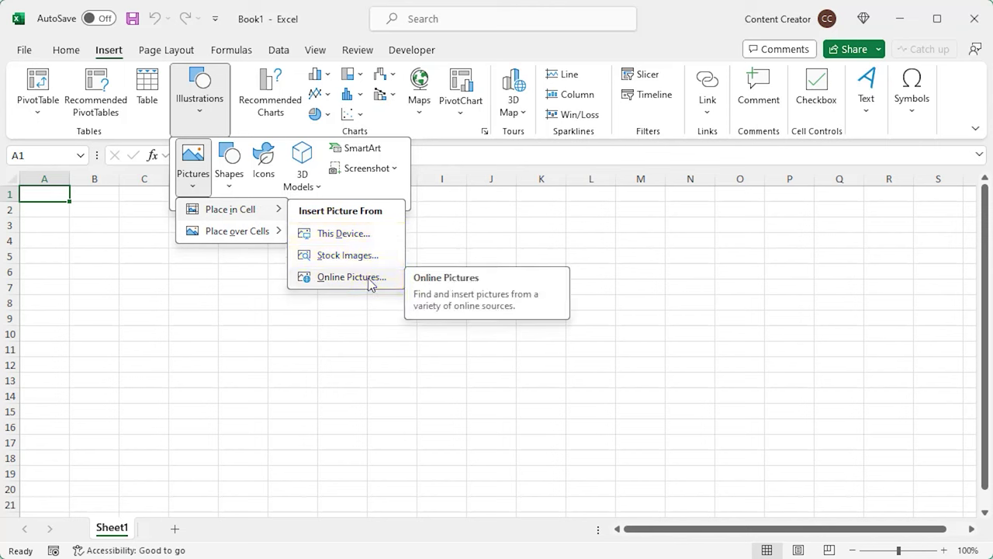
left_click(330, 234)
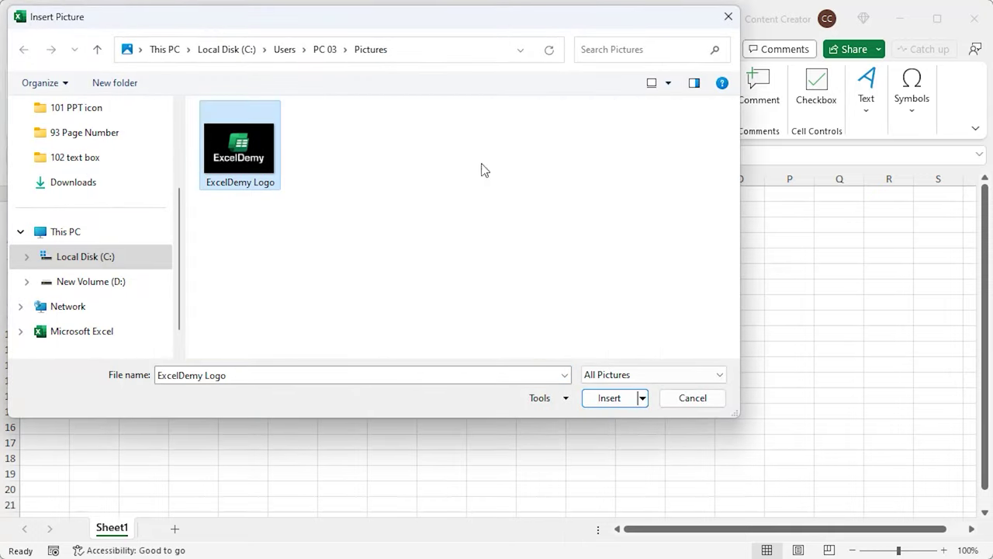
left_click(602, 398)
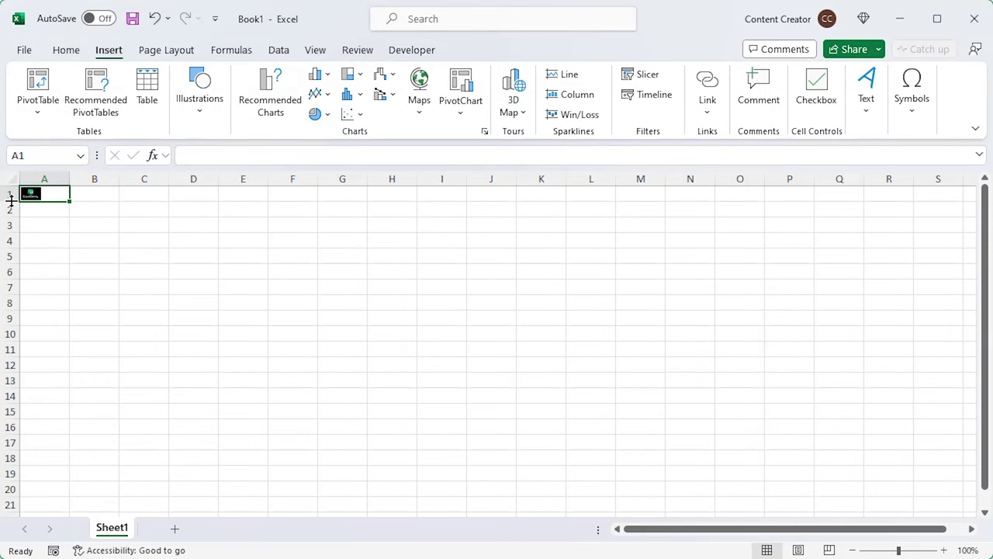
left_click_drag(11, 200, 8, 264)
key("Delete")
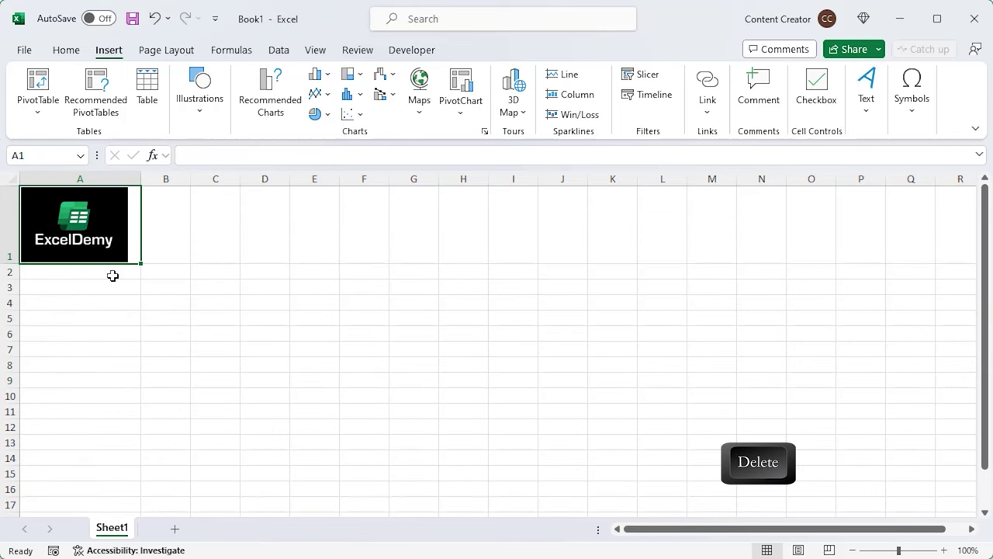
left_click_drag(9, 263, 9, 210)
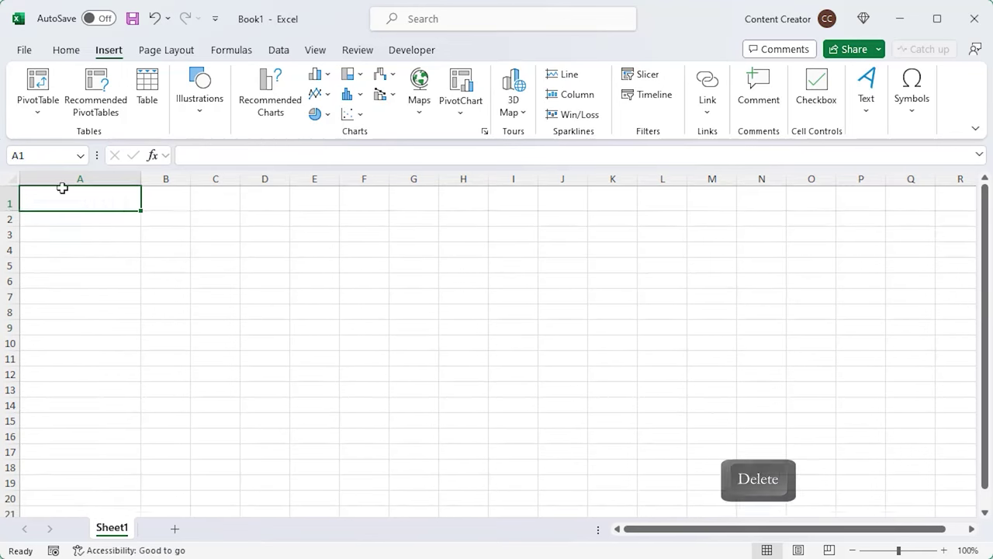
left_click_drag(140, 178, 84, 179)
left_click_drag(10, 210, 11, 200)
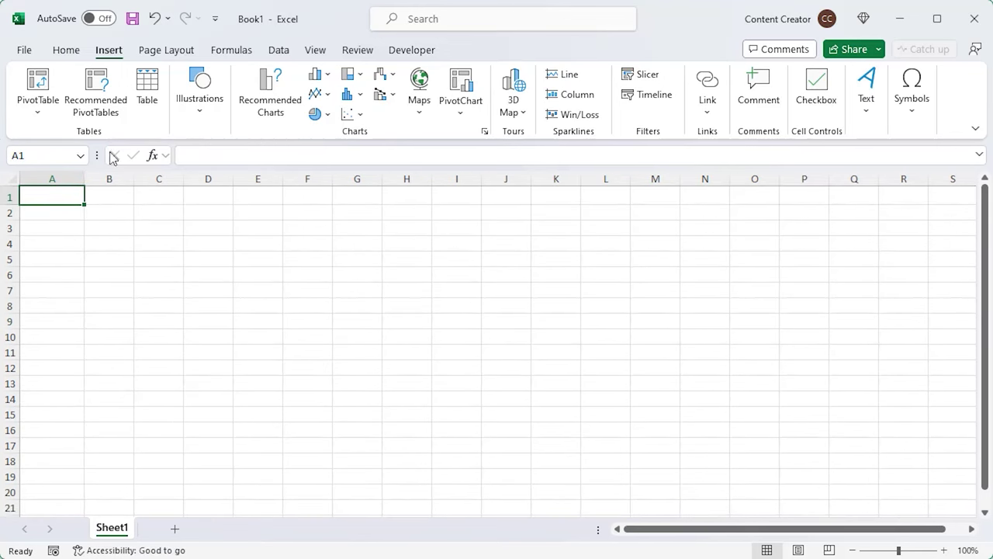
left_click(200, 85)
left_click(193, 186)
left_click(323, 257)
left_click(605, 398)
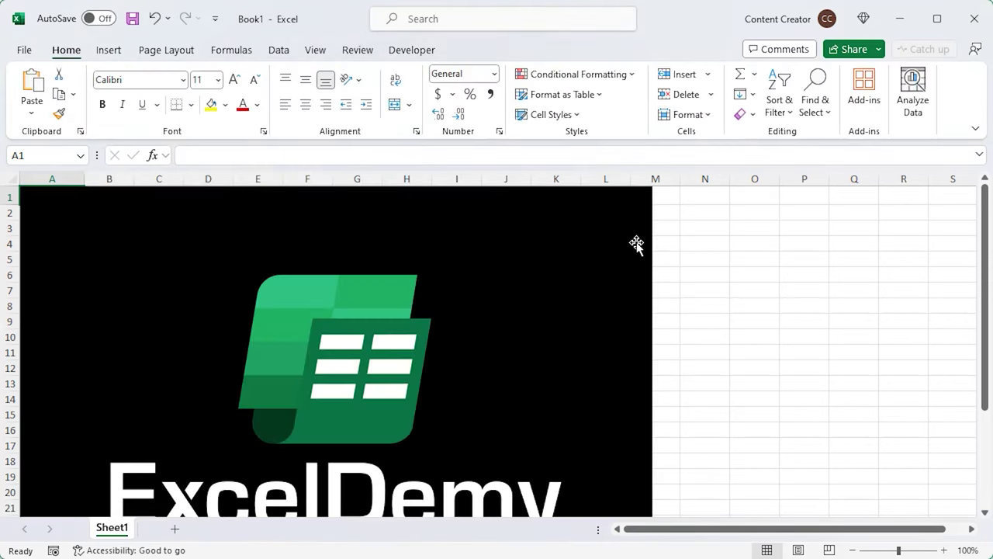
left_click_drag(652, 187, 315, 426)
left_click_drag(124, 455, 122, 221)
key("Delete")
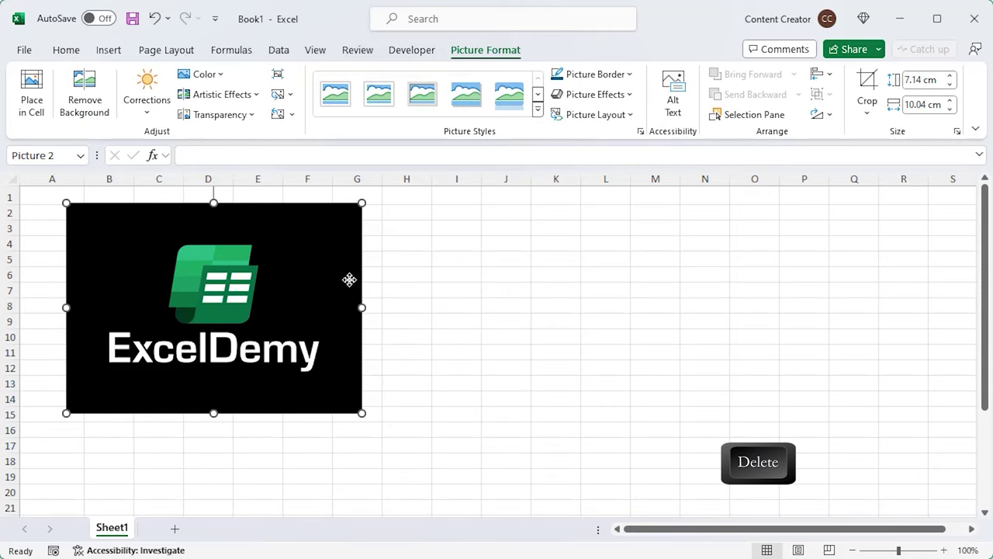
left_click(108, 50)
Draw a Rectangle shape from the Shapes gallery over cells A1 to C8
left_click(199, 92)
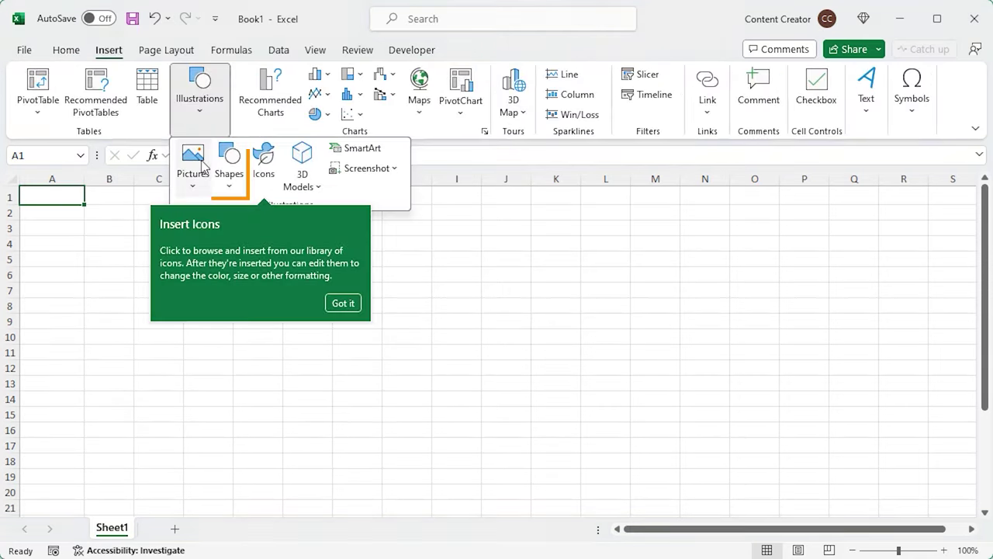
left_click(229, 163)
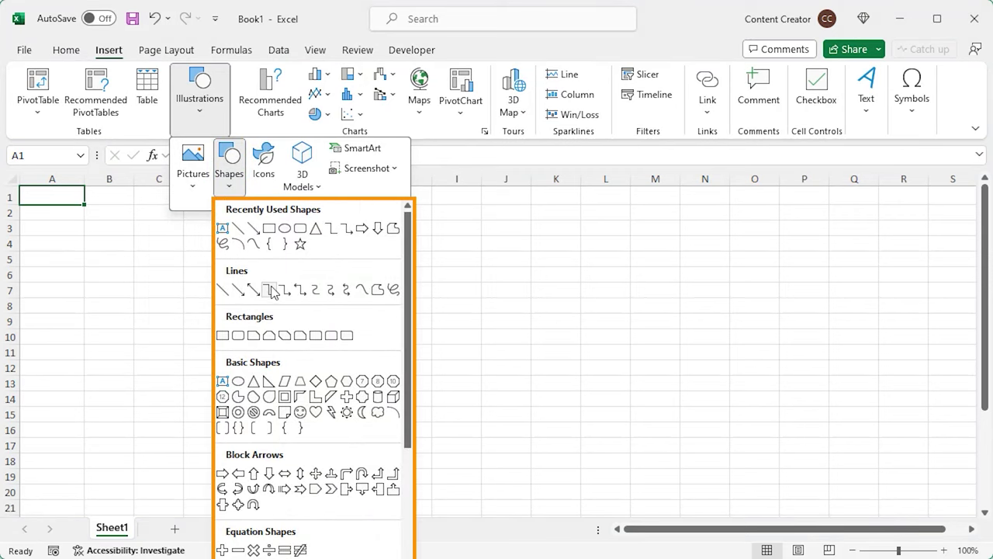
scroll(285, 385, "down", 4)
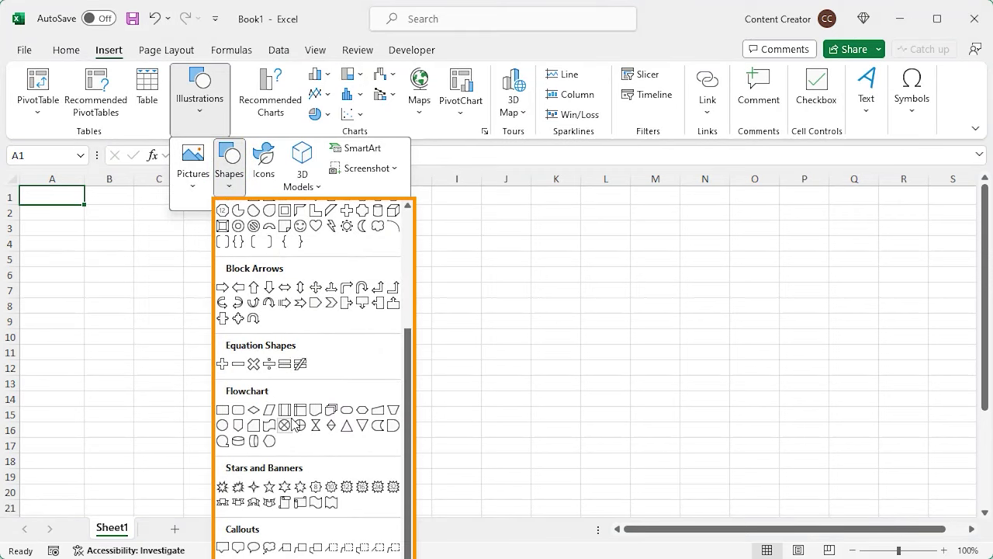
scroll(292, 423, "up", 4)
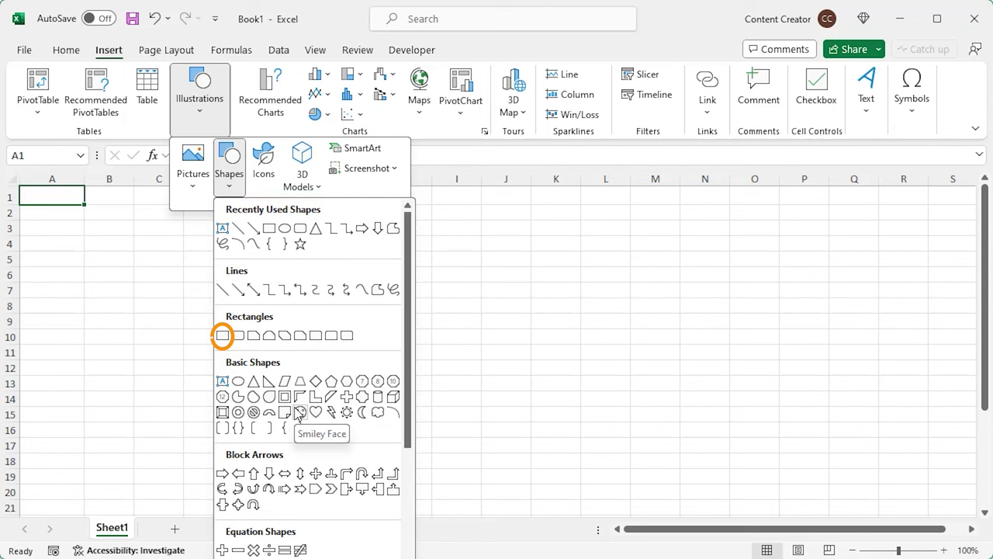
left_click(253, 335)
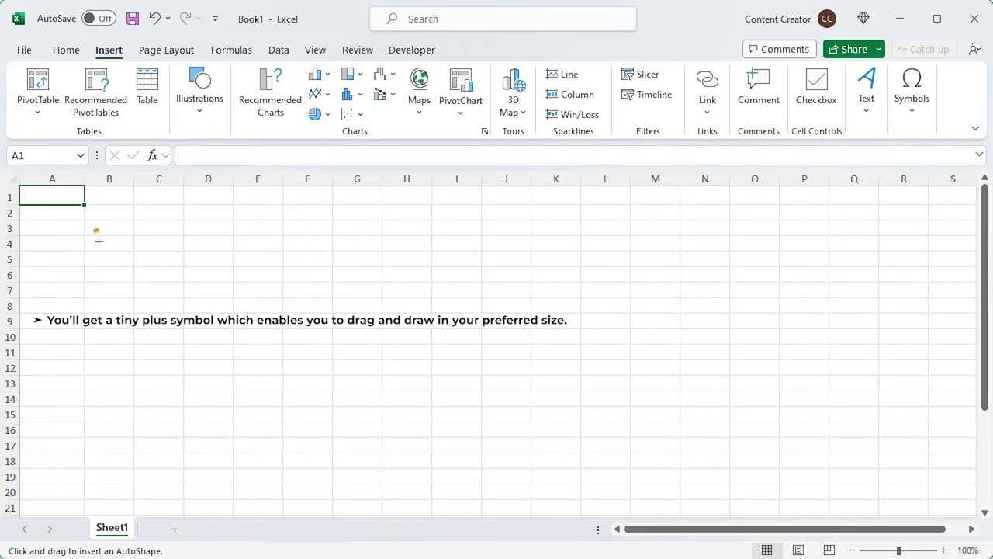
mouse_move(40, 201)
left_mouse_down()
mouse_move(69, 240)
mouse_move(189, 300)
left_mouse_up()
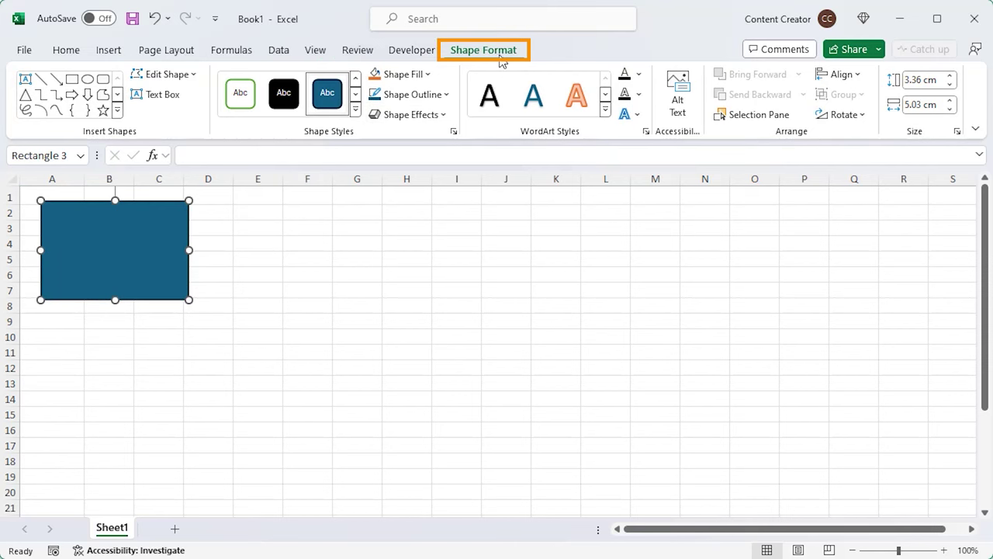
left_click(117, 113)
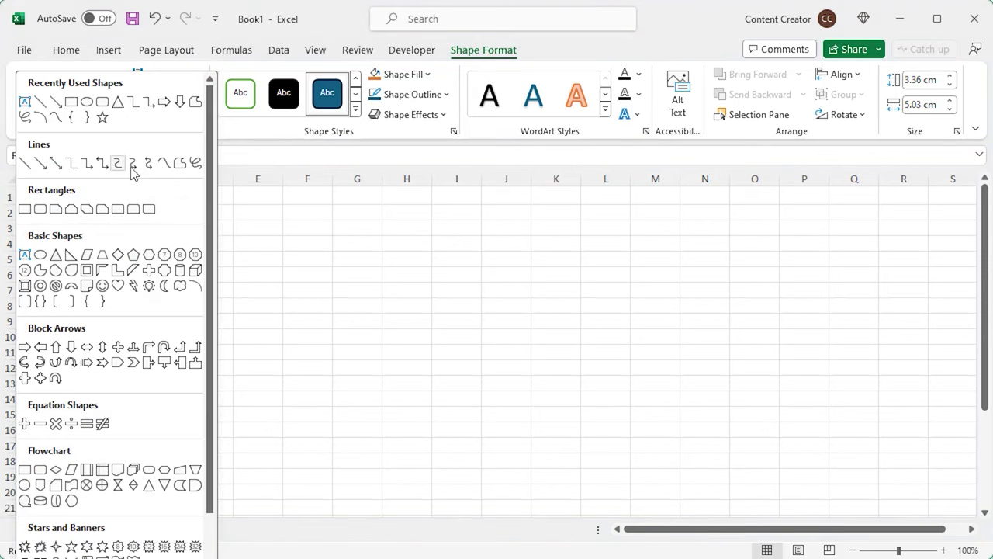
Try Edit Points on the rectangle's bottom-left corner, then undo the change
key("Escape")
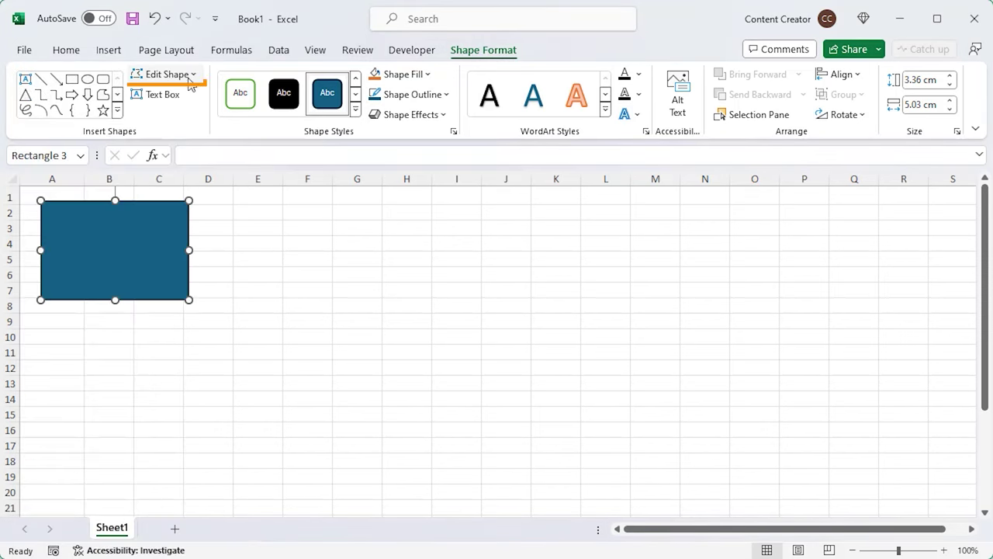
left_click(193, 75)
mouse_move(200, 99)
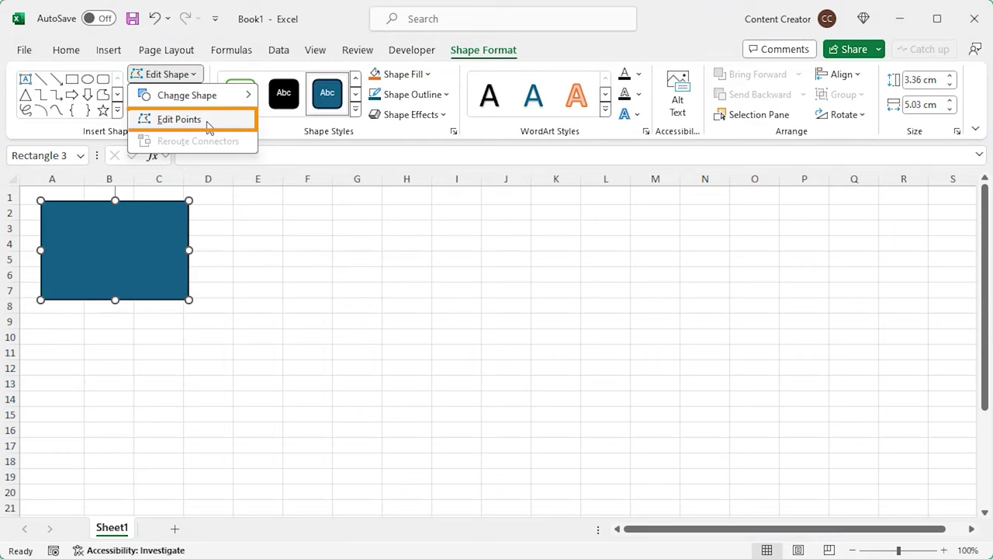
left_click(178, 120)
left_click_drag(40, 299, 37, 400)
key("ctrl+z")
Type 'ExcelDemy' inside the rectangle
left_click(71, 288)
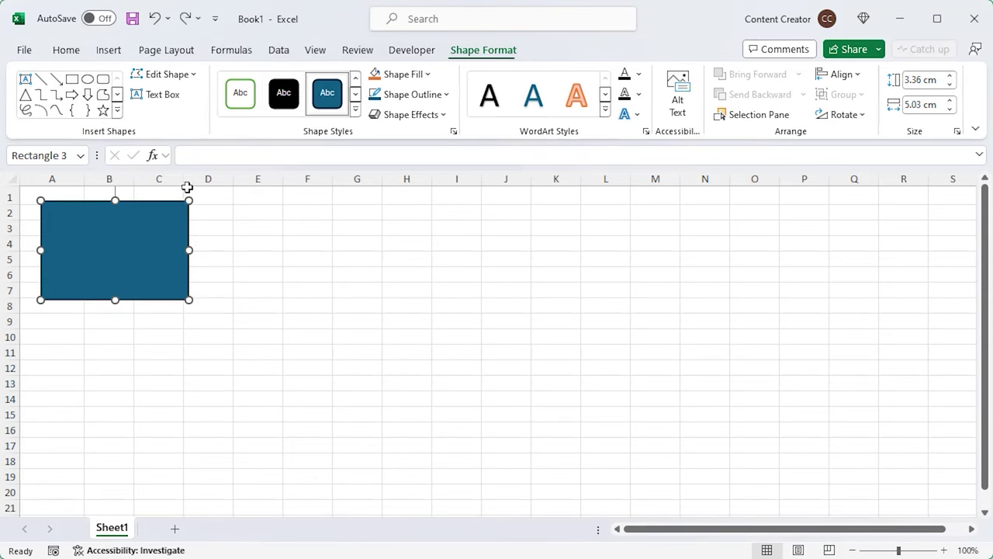
double_click(170, 102)
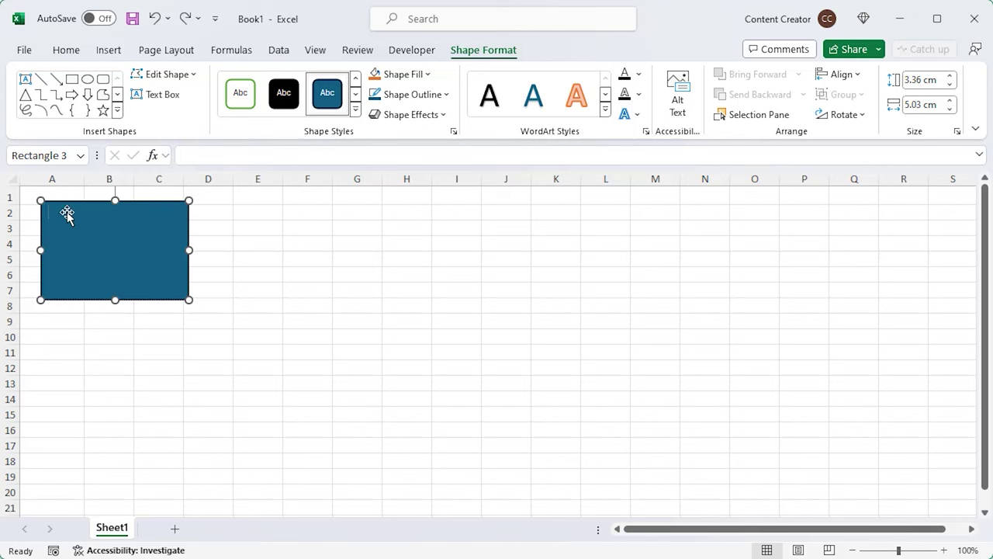
type("ExcelDemy")
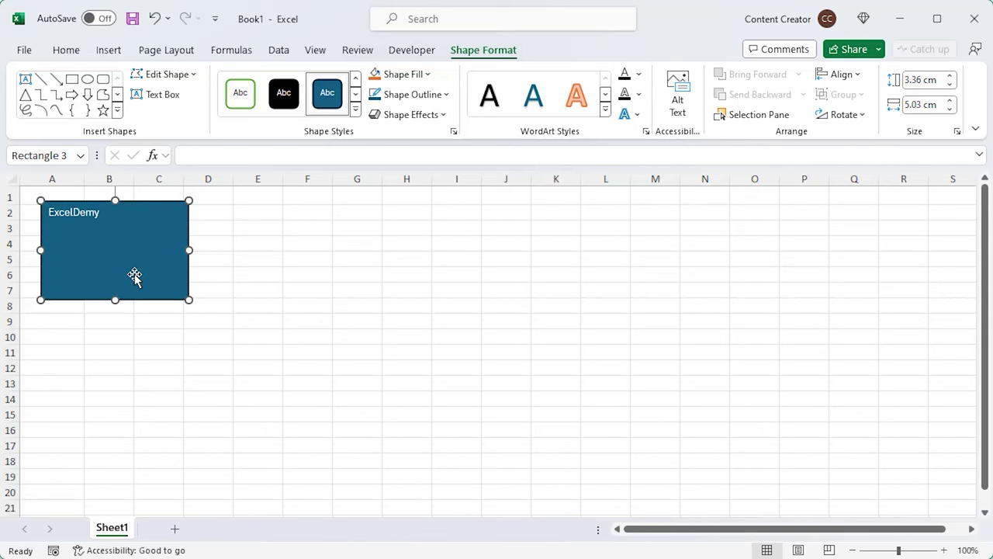
left_click(355, 110)
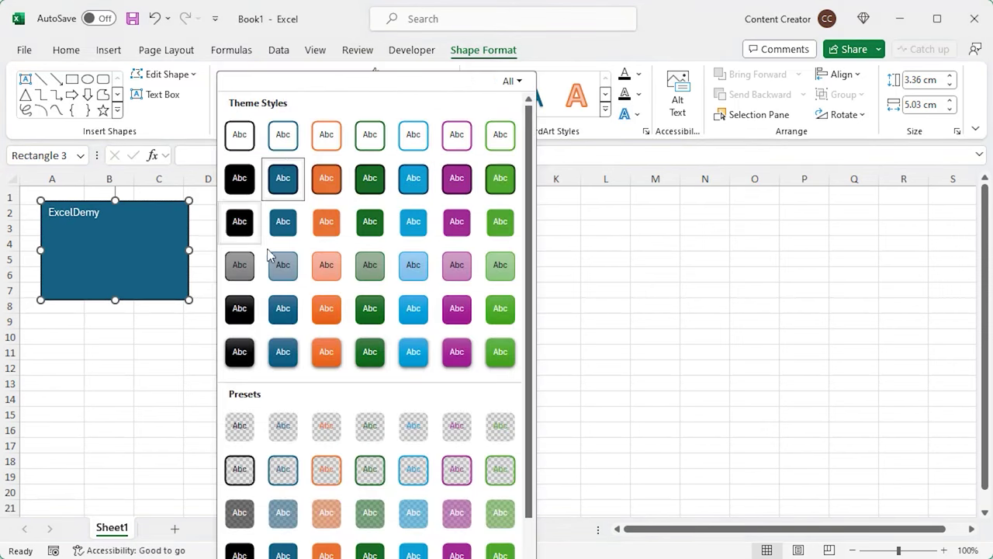
key("Escape")
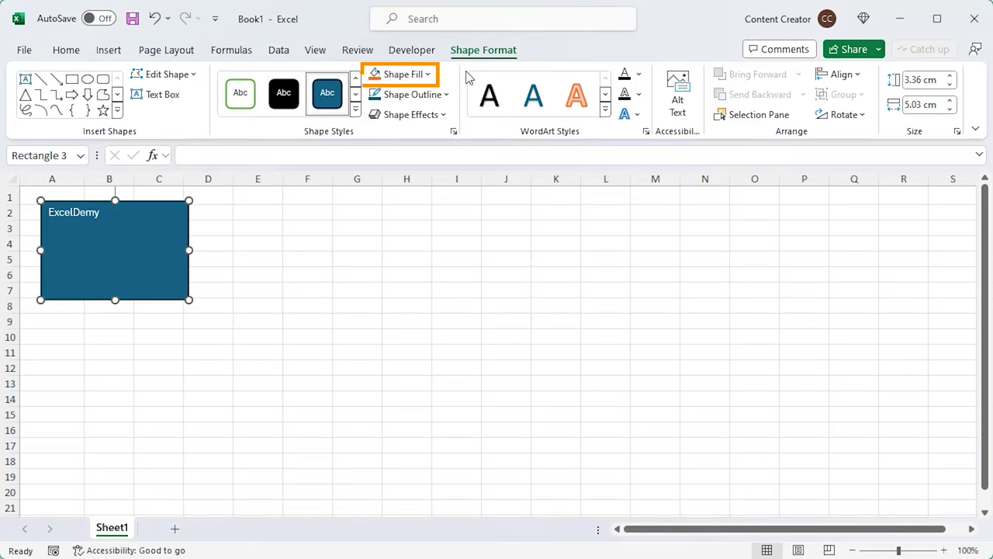
left_click(429, 74)
left_click(445, 94)
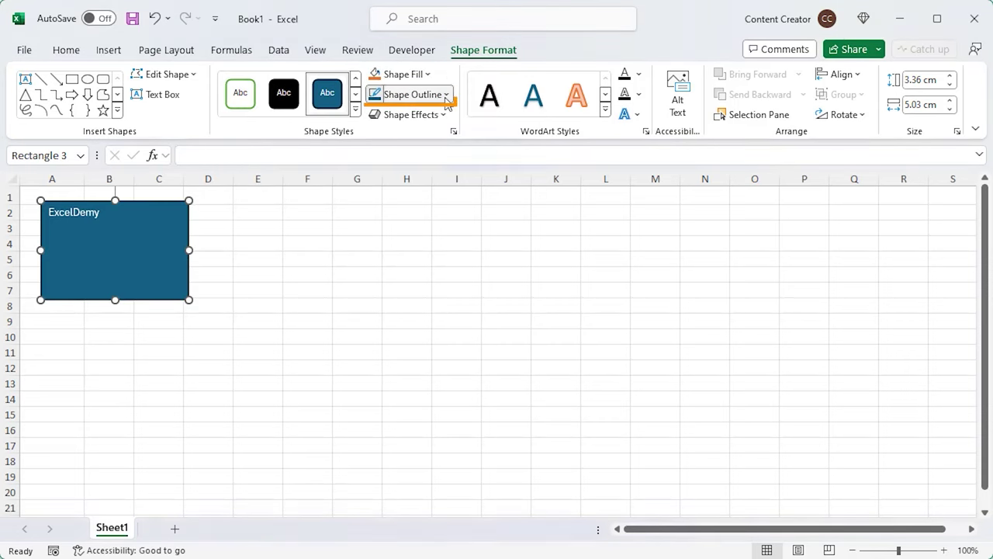
left_click(445, 94)
mouse_move(411, 335)
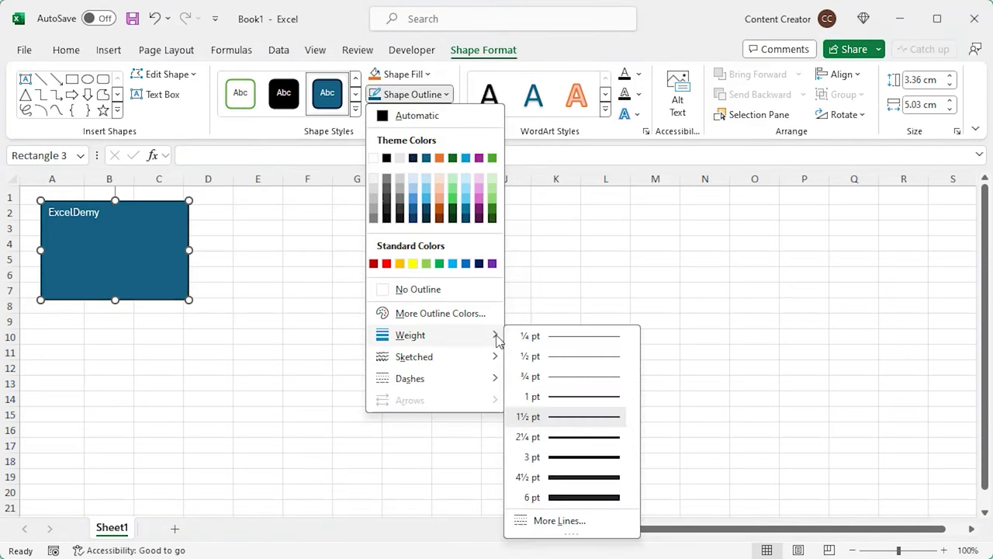
left_click(457, 104)
left_click(411, 114)
mouse_move(435, 178)
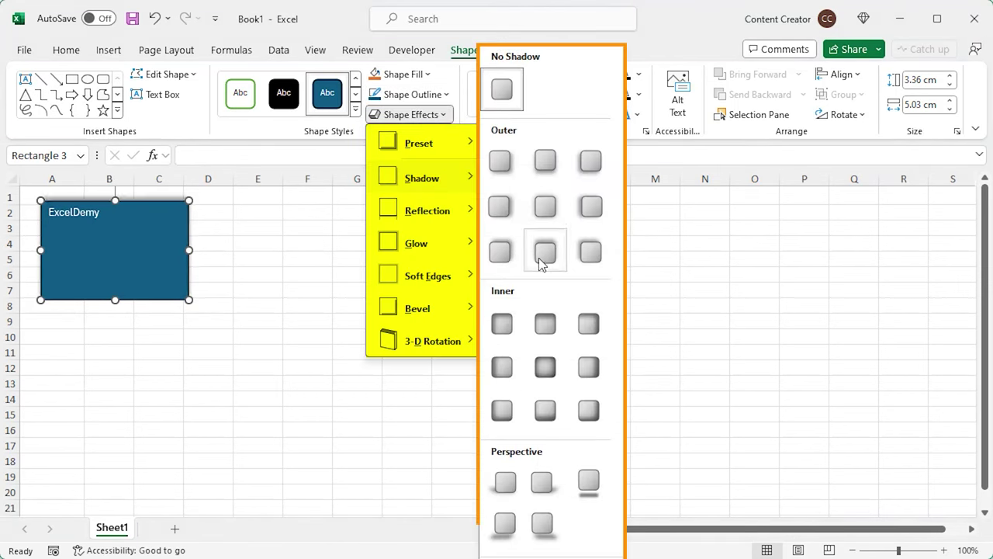
left_click(453, 70)
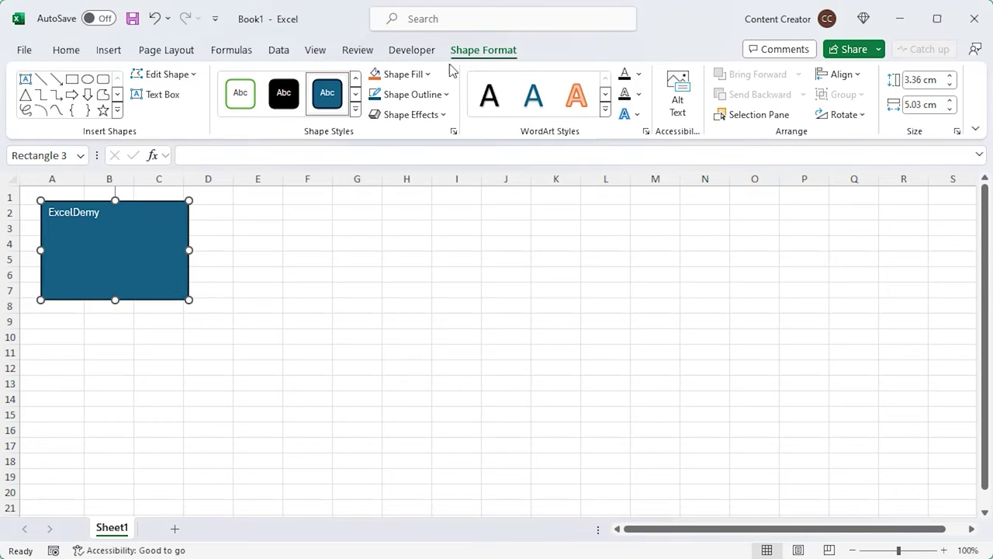
left_click(605, 109)
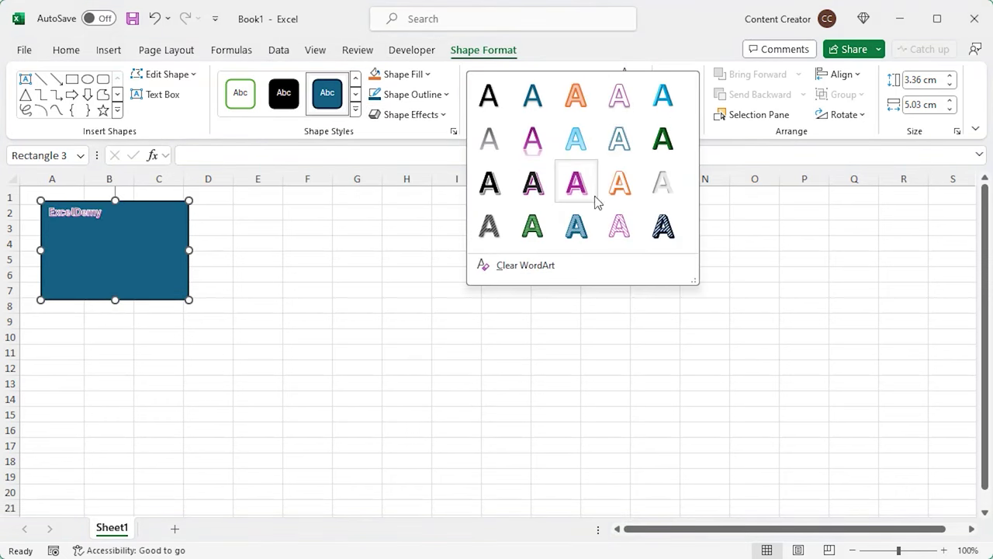
left_click(608, 70)
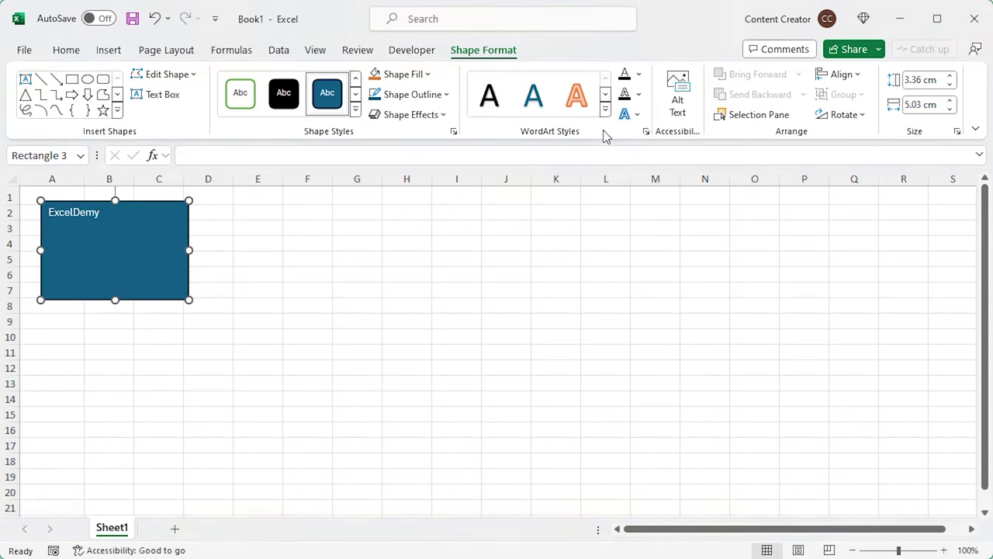
left_click(679, 105)
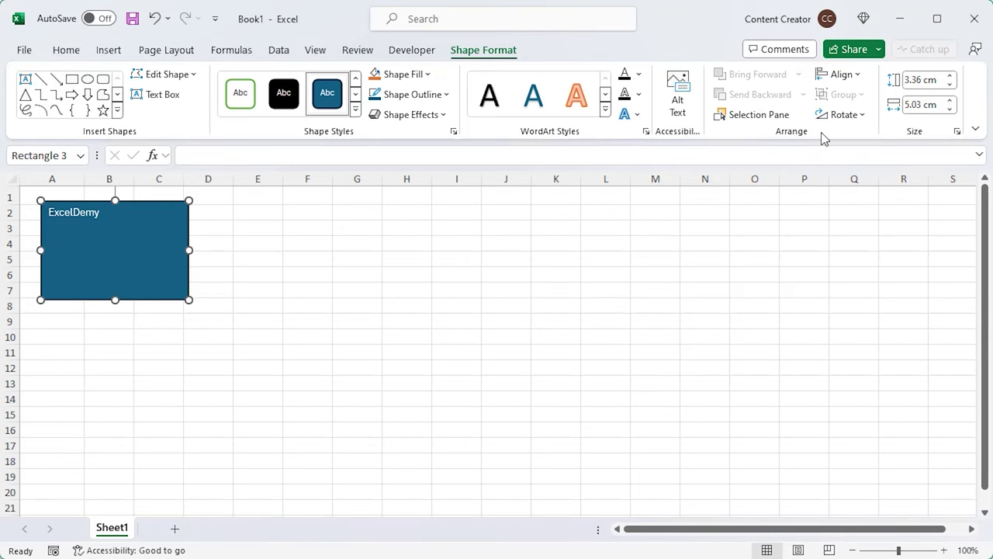
Draw an oval over the rectangle's lower half and use Bring Forward
left_click(87, 79)
left_click_drag(53, 348, 170, 250)
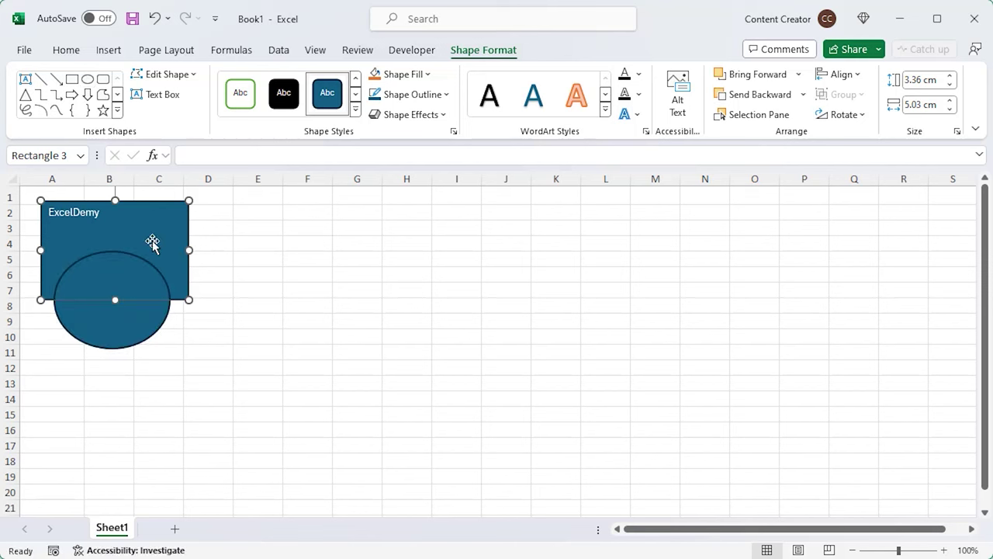
left_click(769, 75)
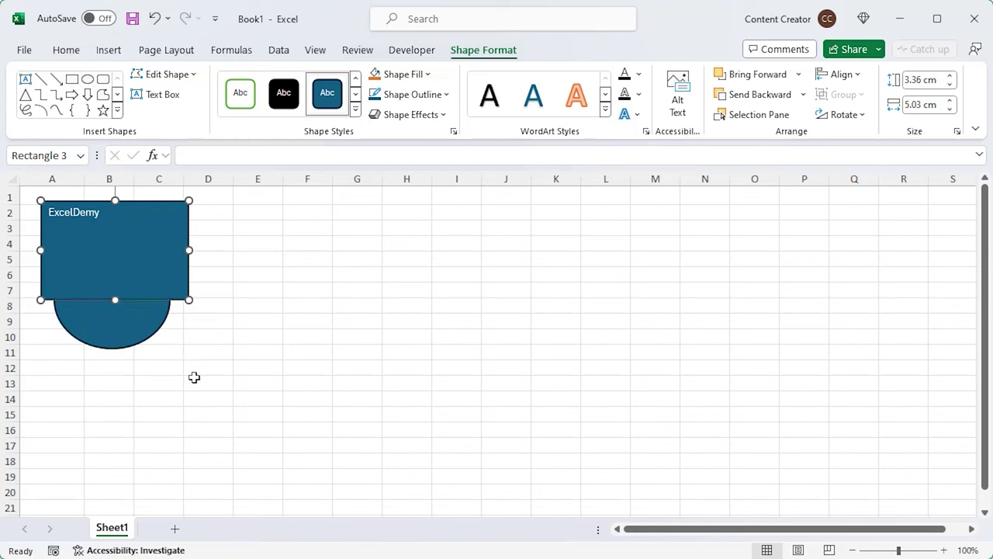
In the Selection Pane, toggle the oval's visibility and move Oval 4 above Rectangle 3
left_click(765, 117)
left_click(952, 263)
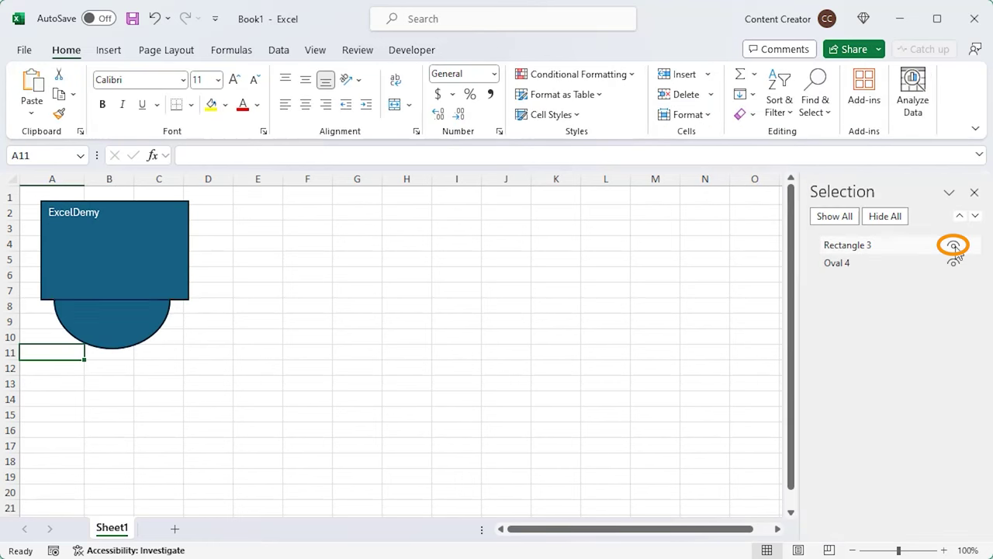
left_click(953, 263)
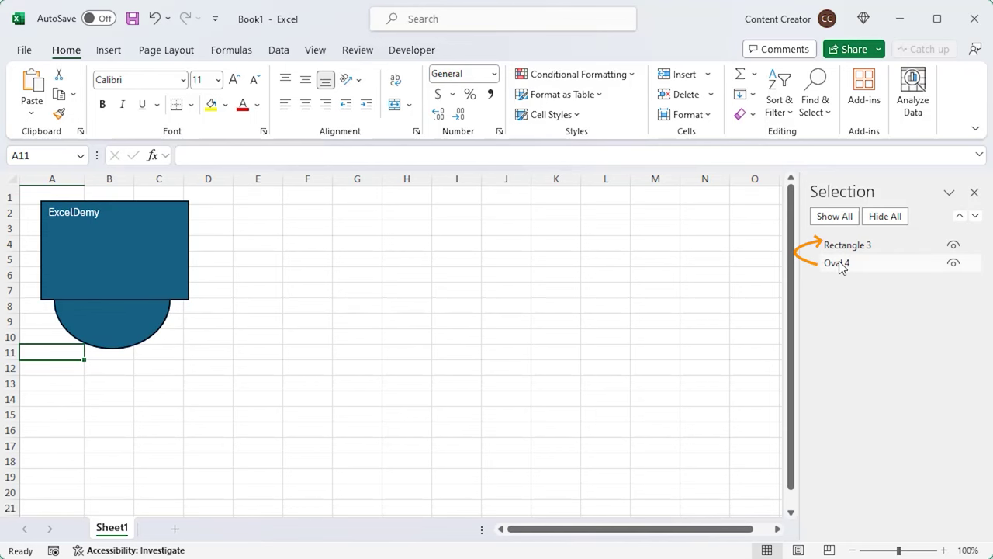
left_click_drag(840, 266, 845, 250)
left_click(975, 192)
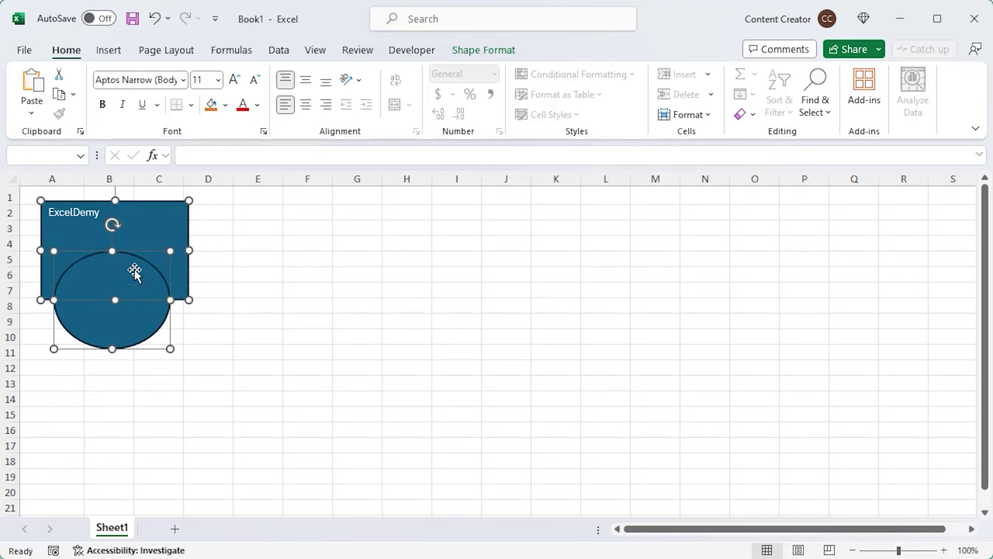
Group the rectangle and oval, nudge the group, then ungroup them
left_click(483, 50)
left_click(841, 73)
key("Escape")
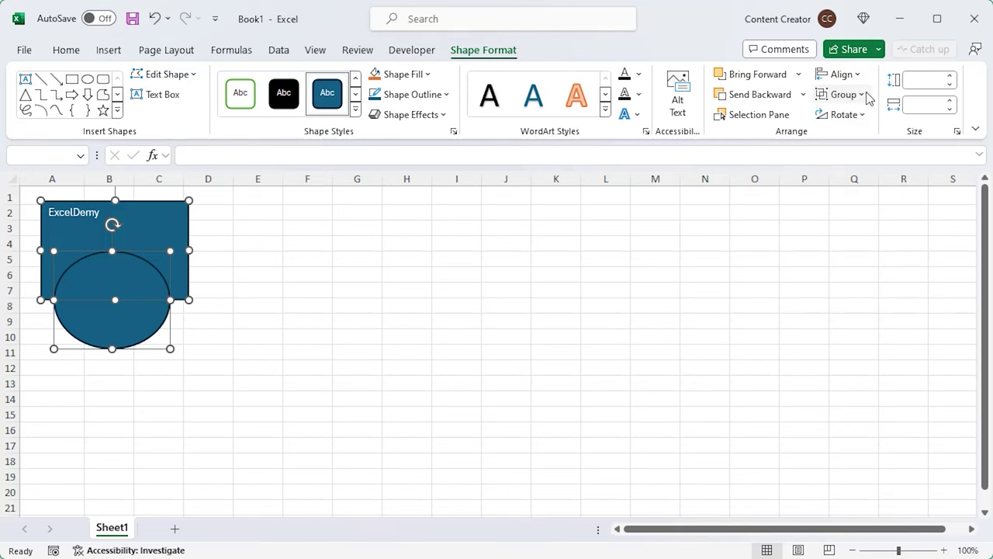
left_click(843, 94)
left_click(854, 116)
mouse_move(136, 295)
left_mouse_down()
mouse_move(328, 321)
mouse_move(133, 295)
left_mouse_up()
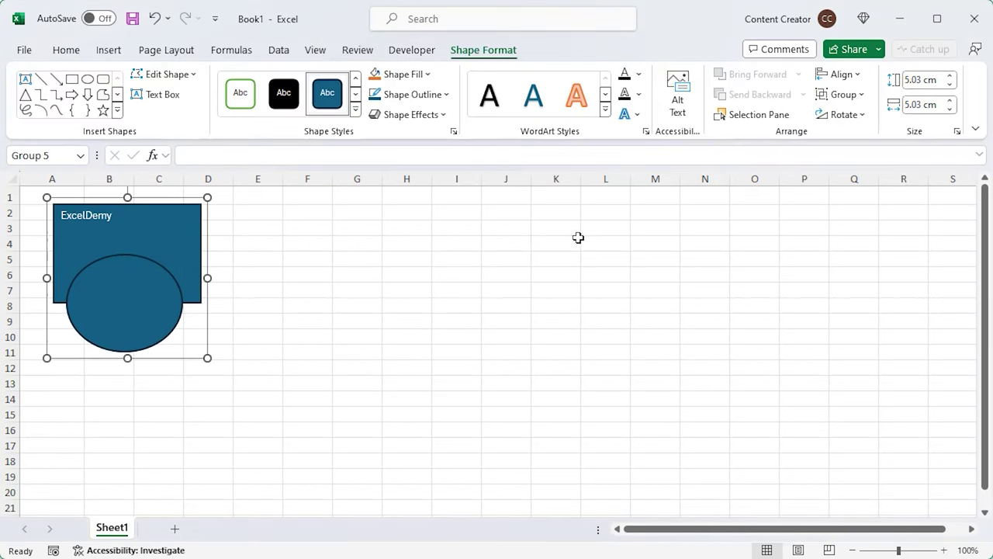
left_click(844, 93)
left_click(860, 160)
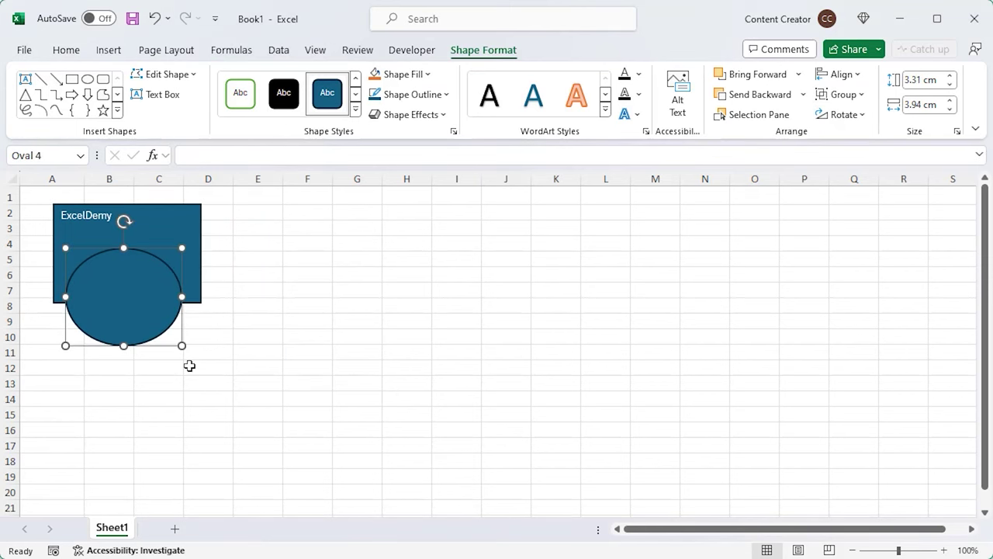
Rotate the oval right 90° and resize it to 3.6 cm by 4.5 cm
left_click(843, 114)
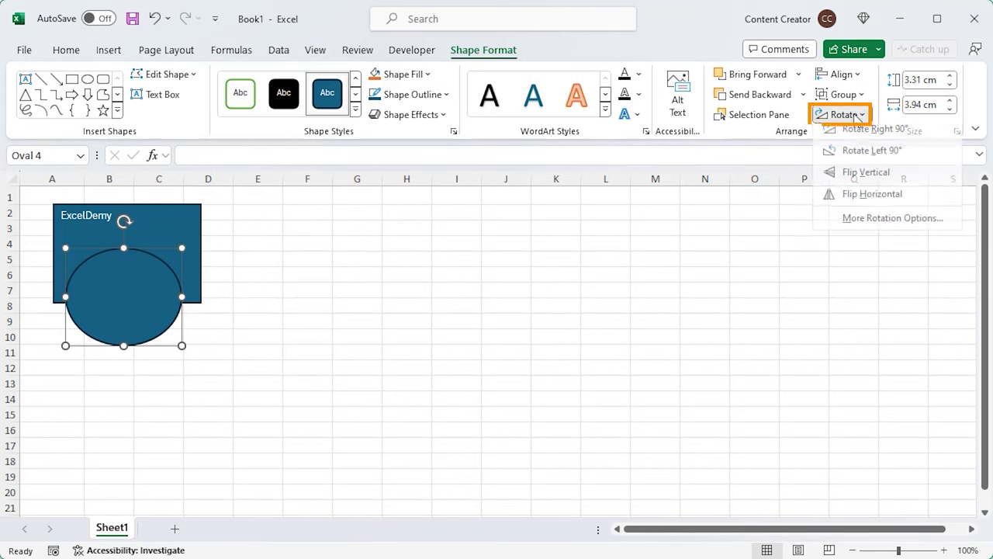
left_click(861, 128)
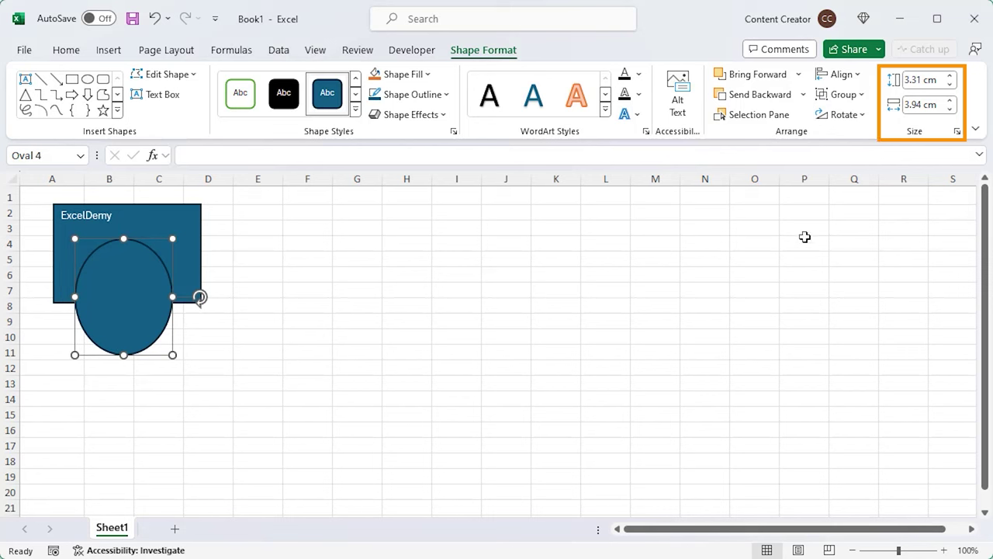
left_click(949, 76)
left_click(950, 76)
left_click(949, 76)
left_click(952, 101)
left_click(951, 101)
left_click(951, 101)
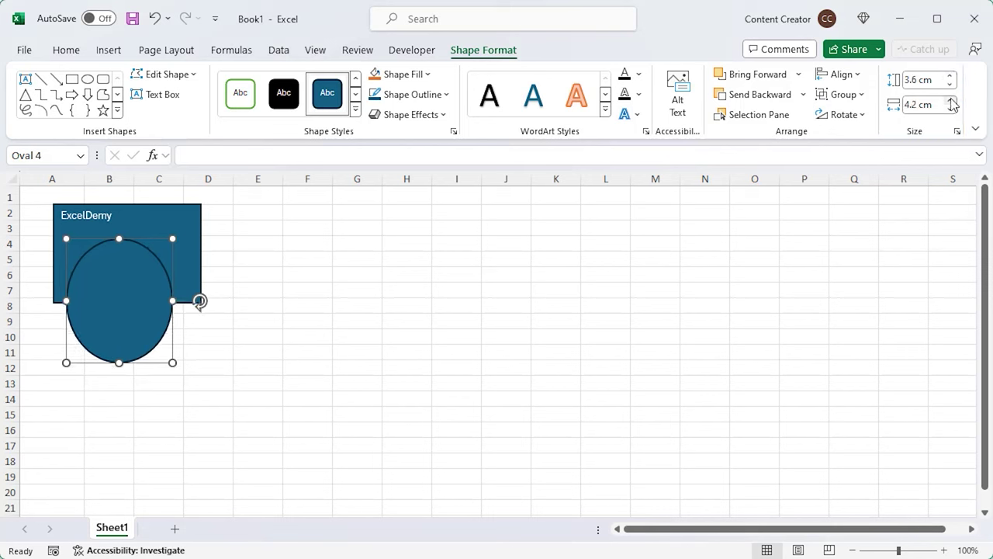
left_click(951, 102)
left_click(951, 102)
left_click(951, 102)
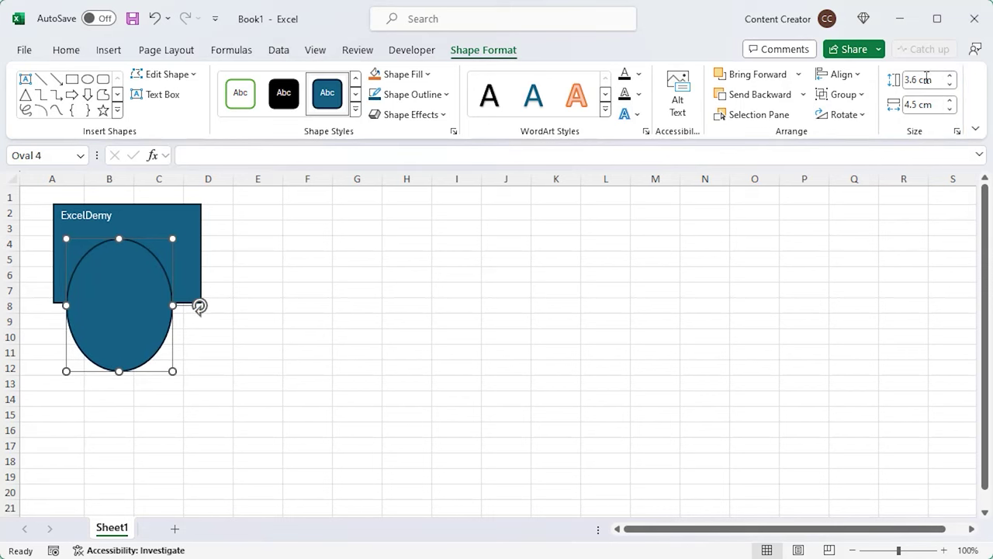
left_click(214, 352)
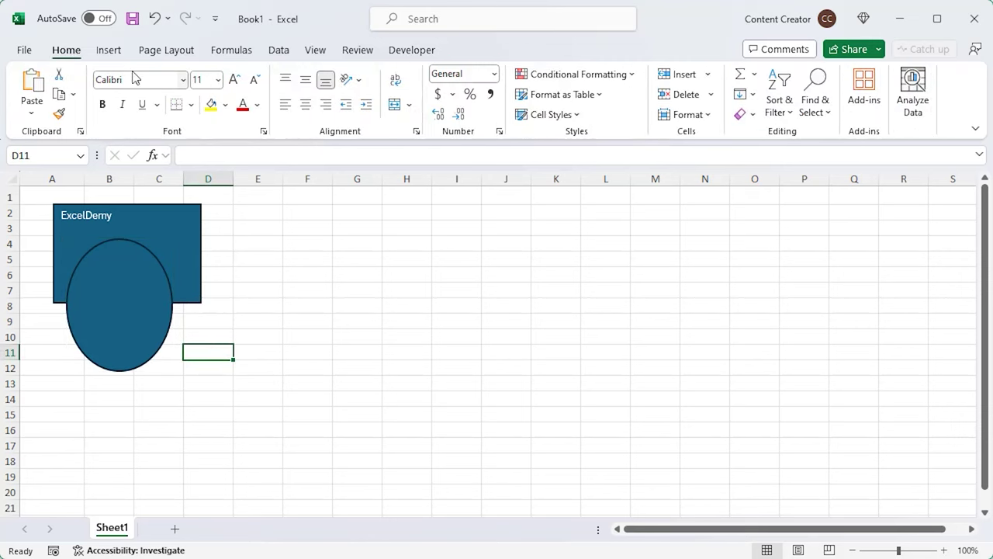
left_click(109, 50)
left_click(200, 91)
Insert the smiling alarm-clock sticker from the stock Stickers library
left_click(264, 158)
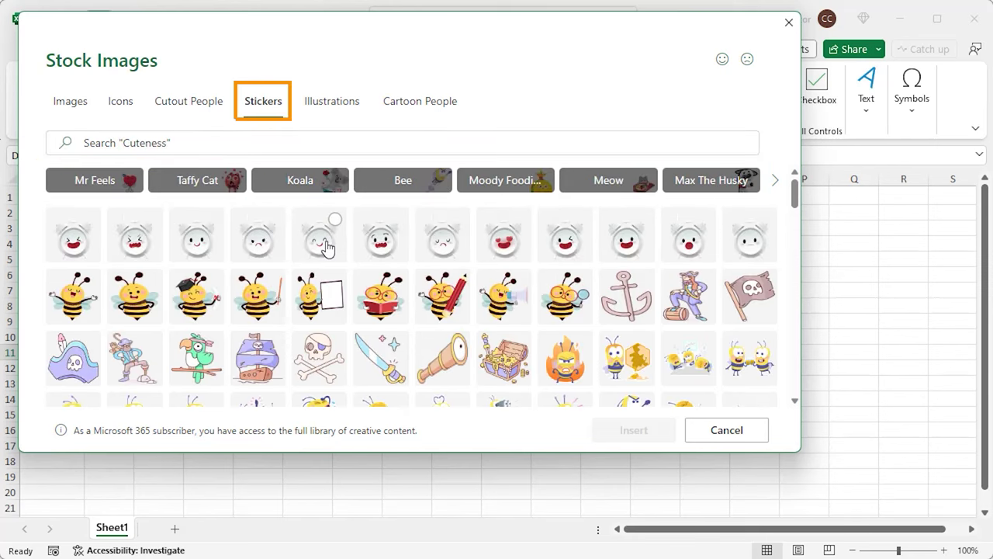
left_click(326, 247)
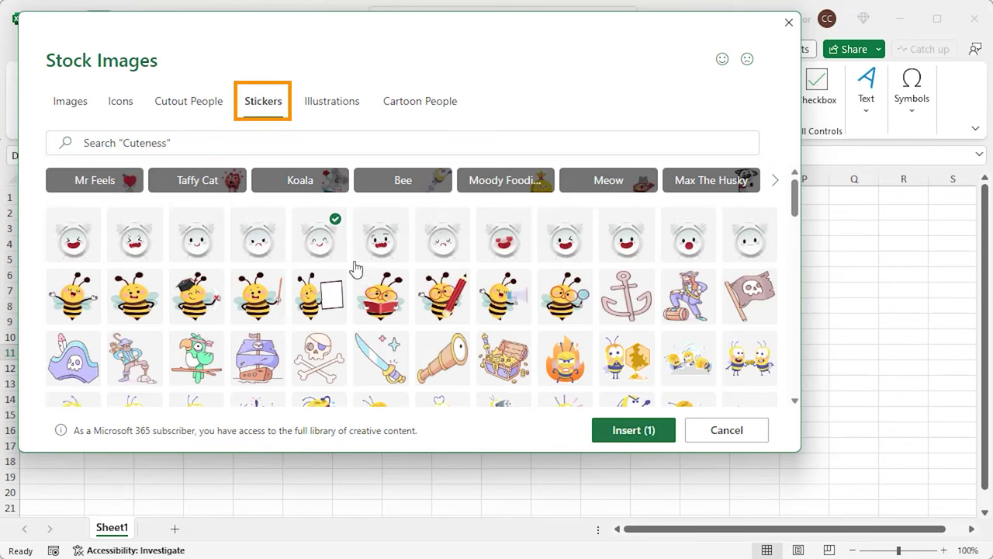
left_click(628, 436)
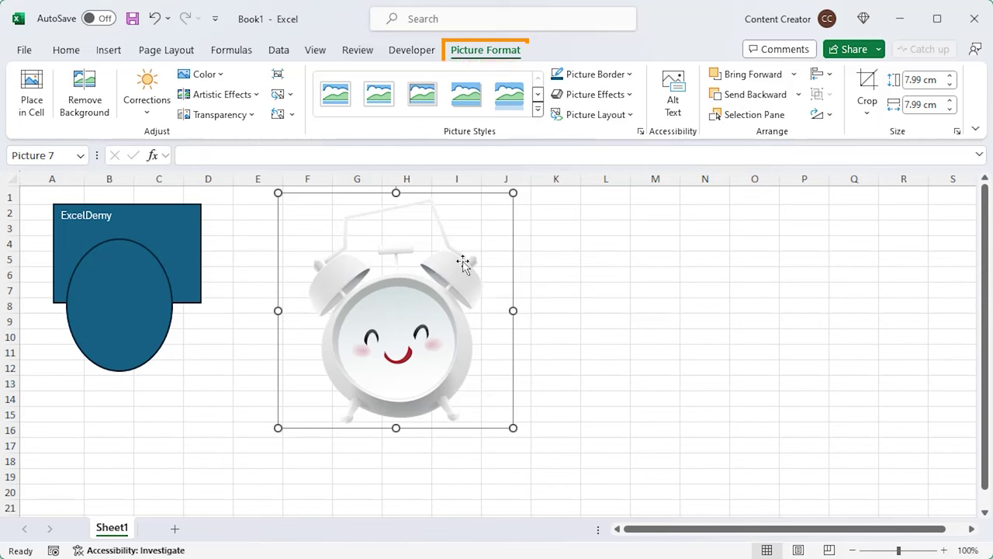
Select all objects with Ctrl+A and delete them to clear the sheet
key("ctrl+a")
key("Delete")
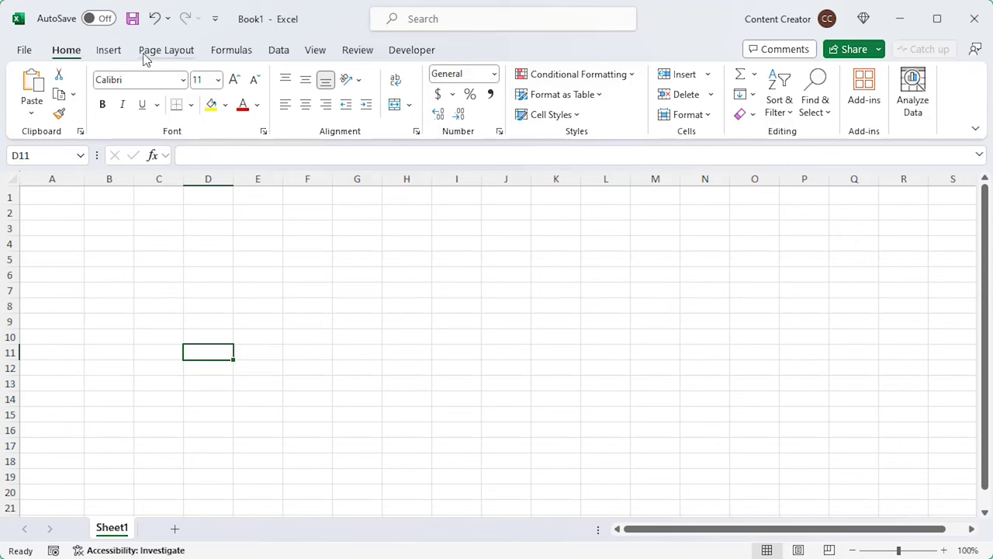
left_click(109, 49)
left_click(199, 89)
Insert the Organization Chart SmartArt layout from the Hierarchy category
left_click(350, 148)
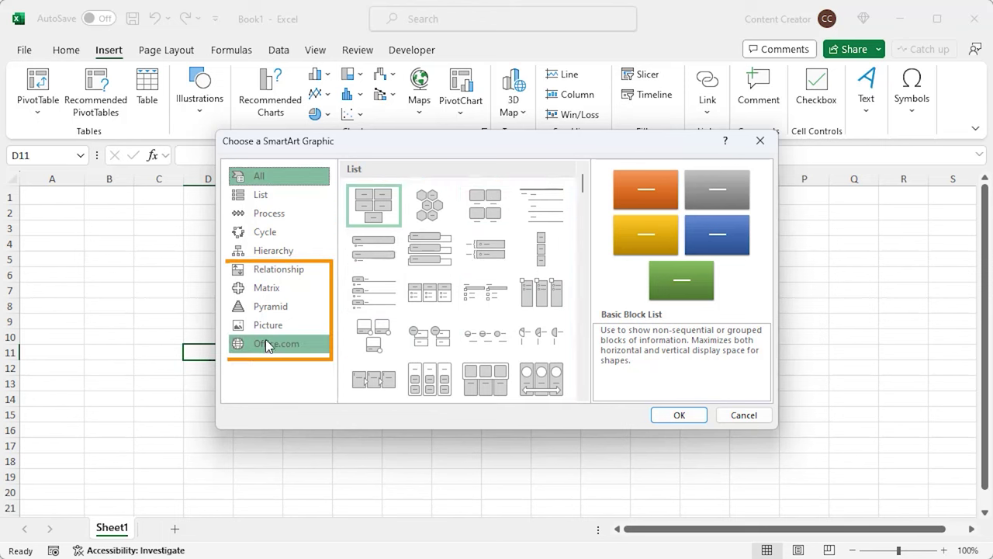
left_click(281, 250)
left_click(430, 230)
left_click(679, 414)
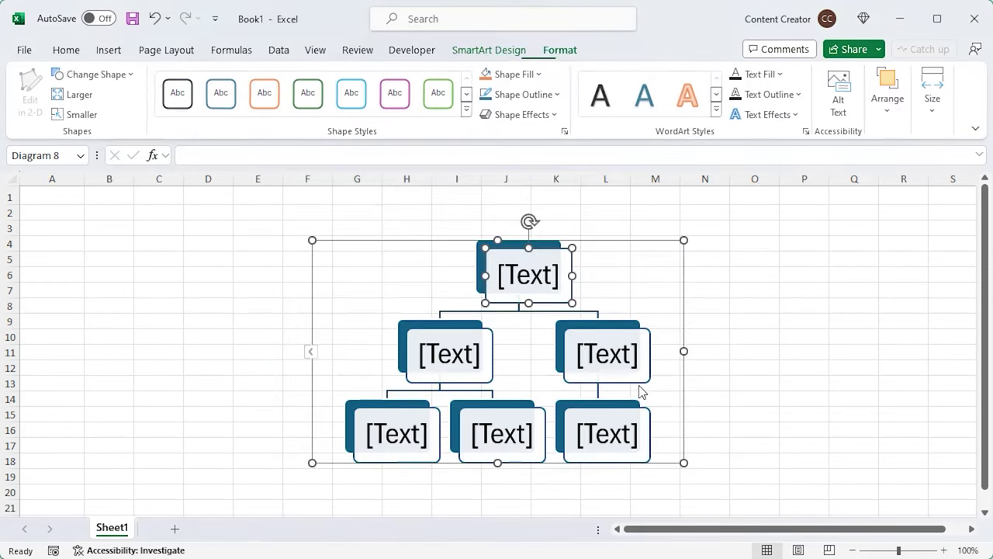
In the SmartArt Text Pane, enter 'CEO', 'VP, Marketing' and 'VP, Operations'
left_click(528, 275)
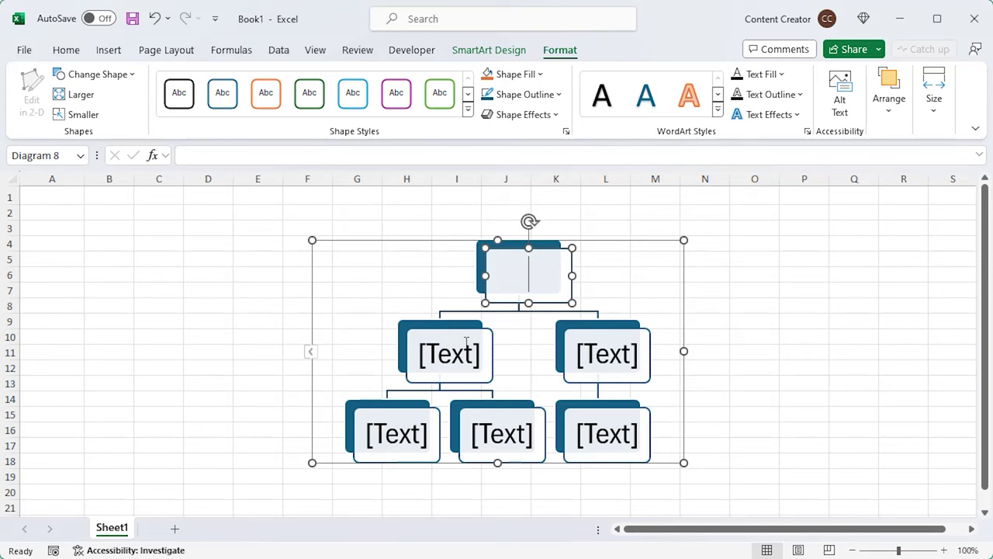
left_click(449, 355)
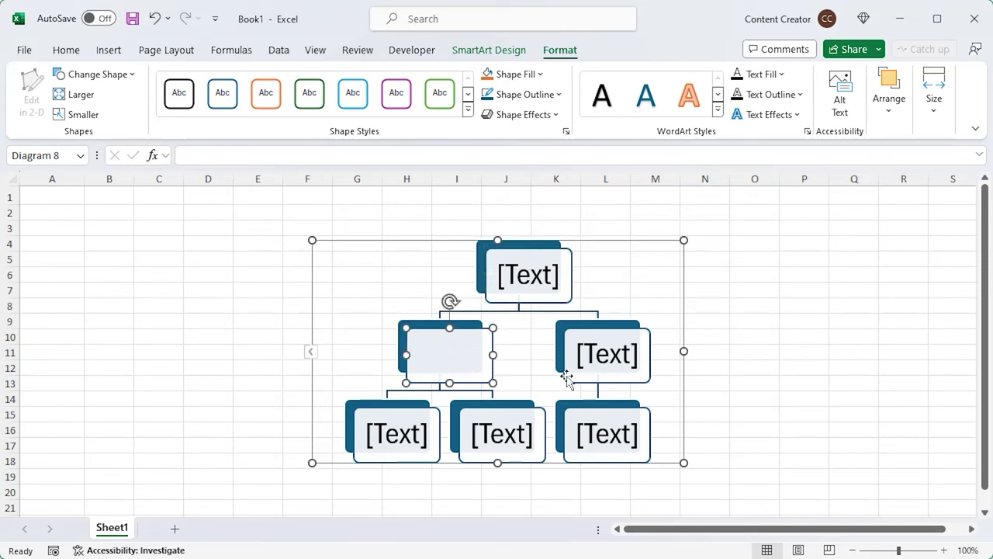
left_click(485, 50)
left_click(62, 117)
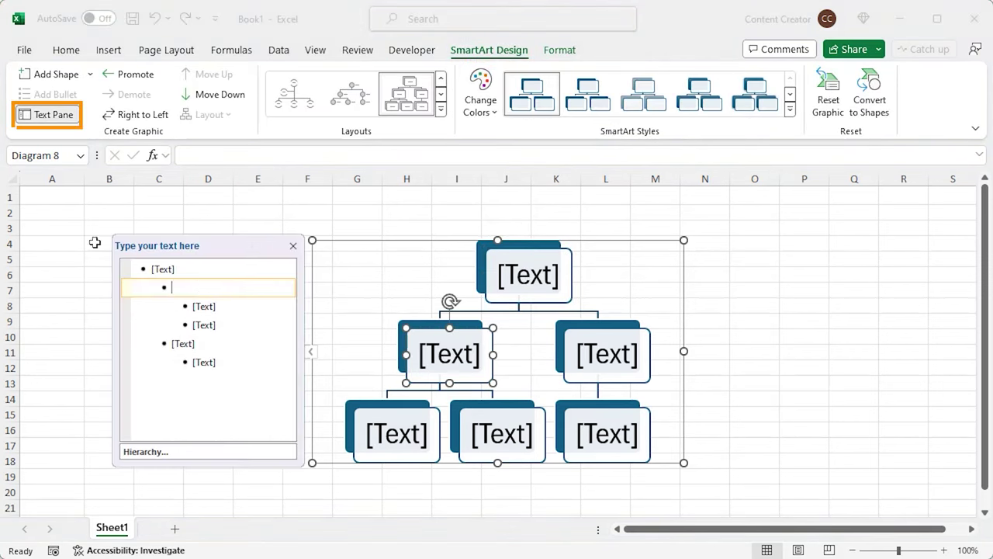
left_click(160, 269)
type("CEO")
left_click(172, 287)
type("VP, Marketing")
left_click(178, 342)
type("VP, Operations")
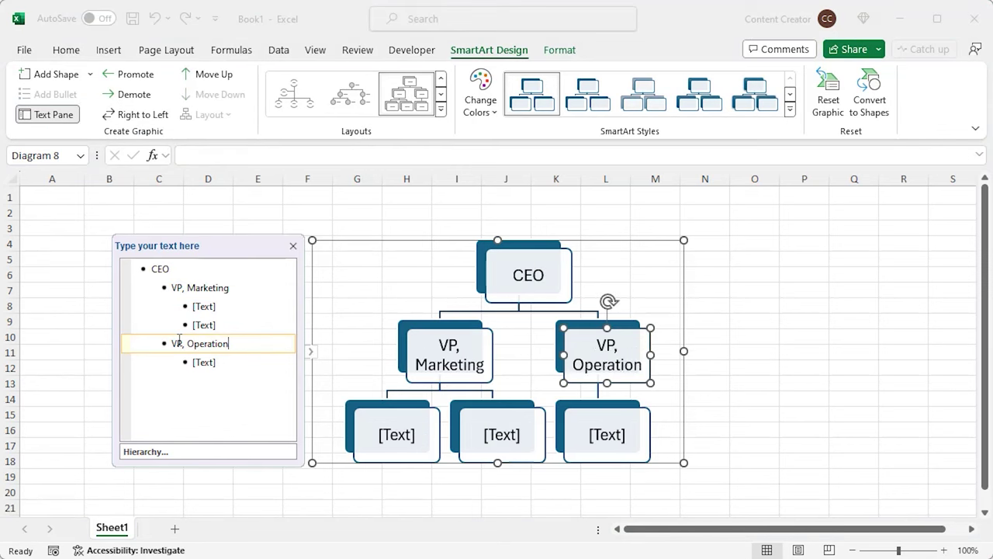
Enter 'Director, Marketing', 'Director, PR' and 'Manager, Operations', then close the Text Pane
left_click(198, 306)
type("Director, Marketing")
left_click(203, 325)
type("Director, PR")
left_click(203, 362)
type("Manager, Operations")
key("Escape")
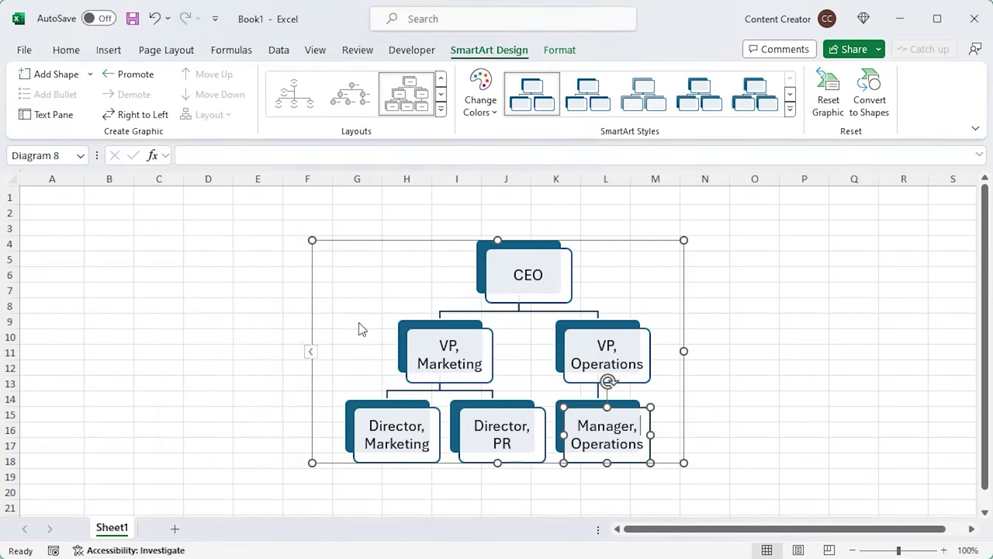
key("Escape")
left_click(481, 357)
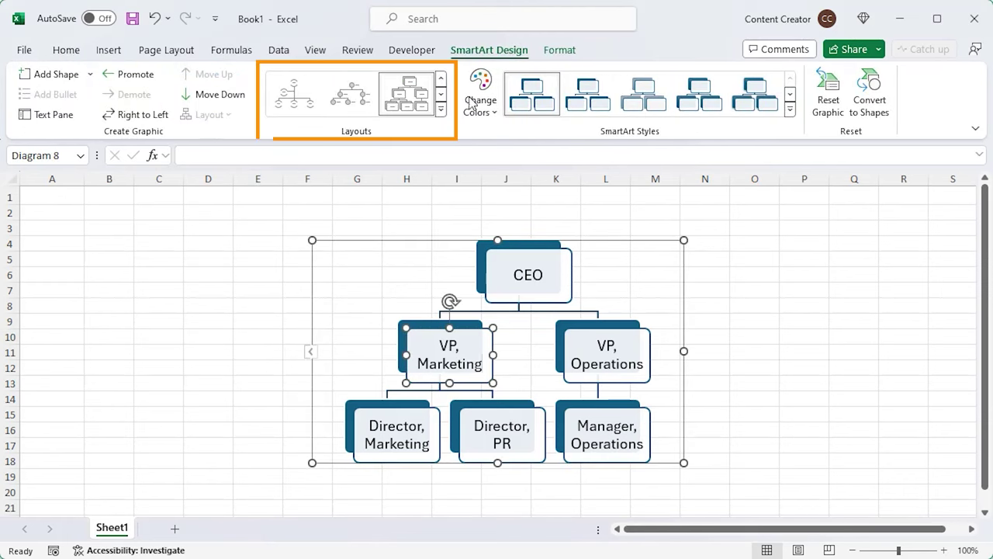
left_click(440, 109)
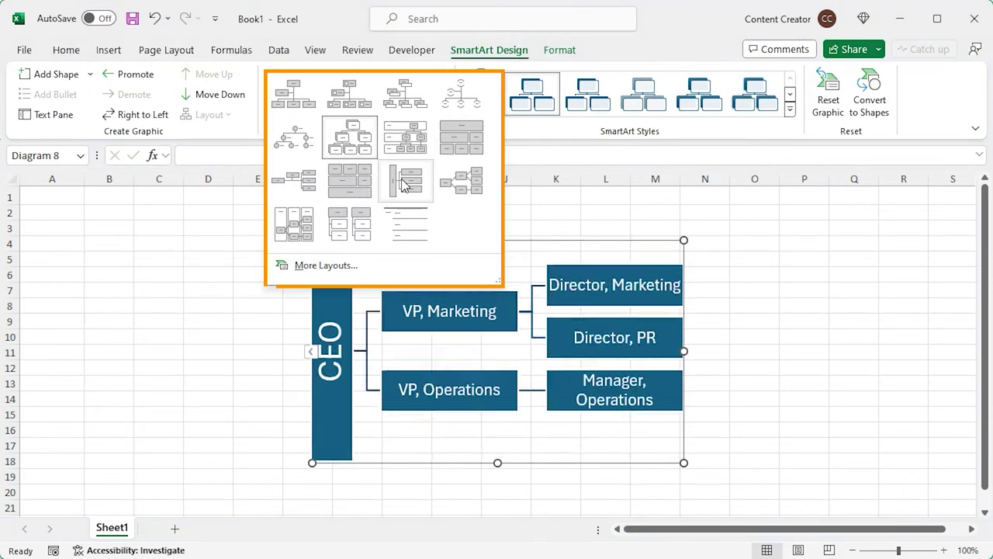
left_click(552, 133)
left_click(485, 104)
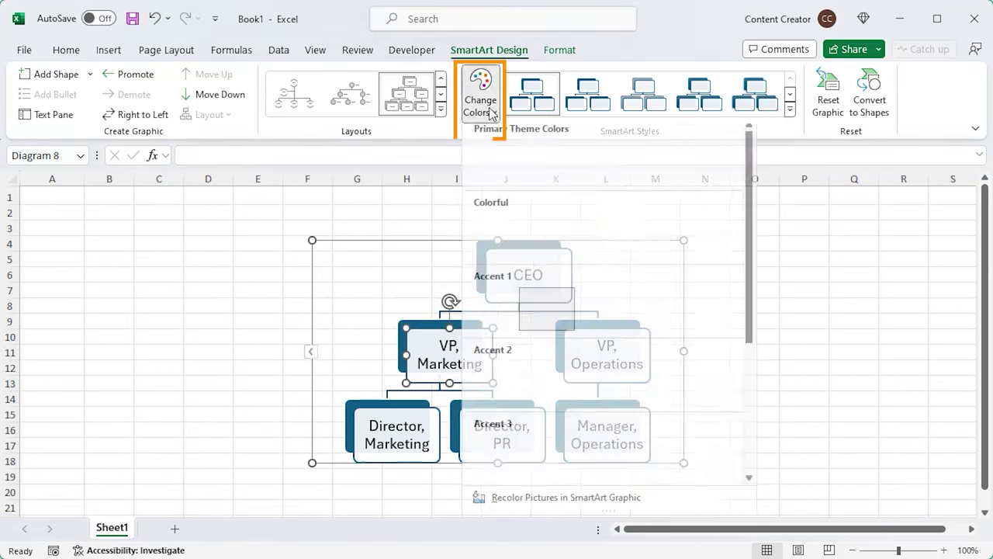
left_click(791, 110)
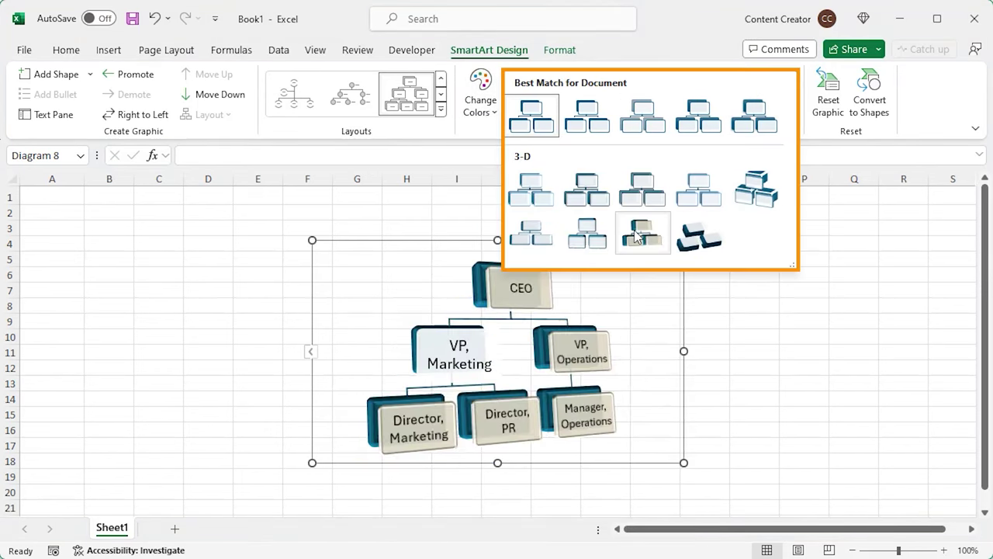
left_click(481, 140)
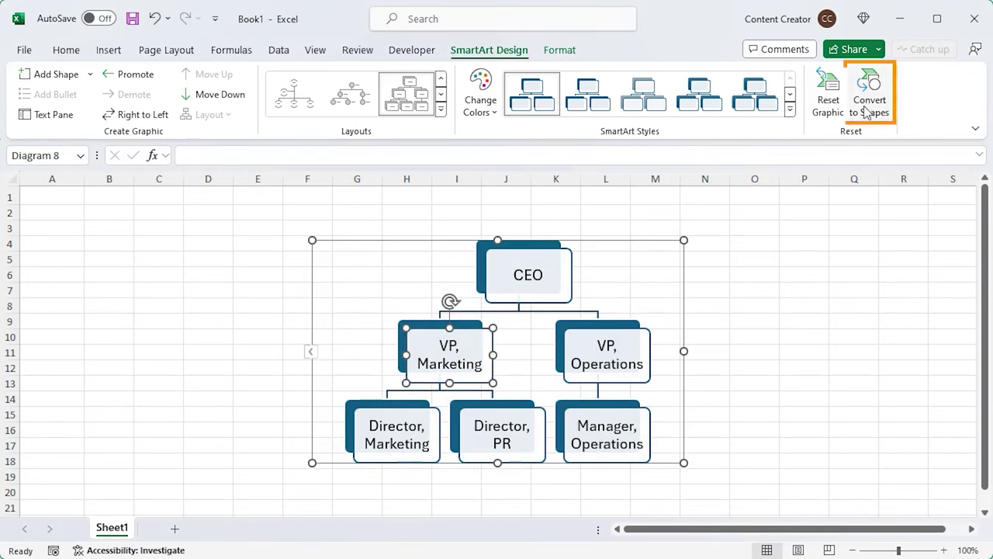
left_click(109, 49)
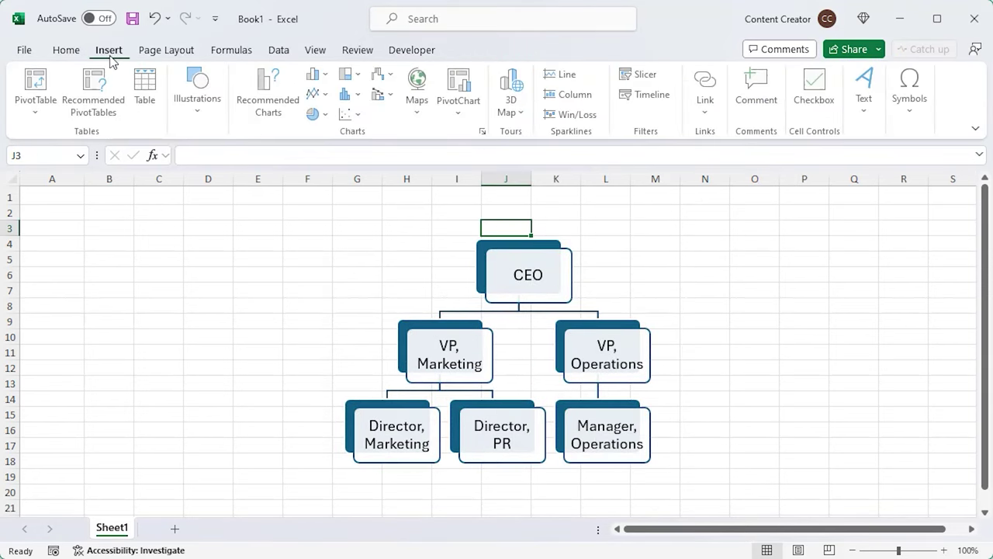
left_click(209, 104)
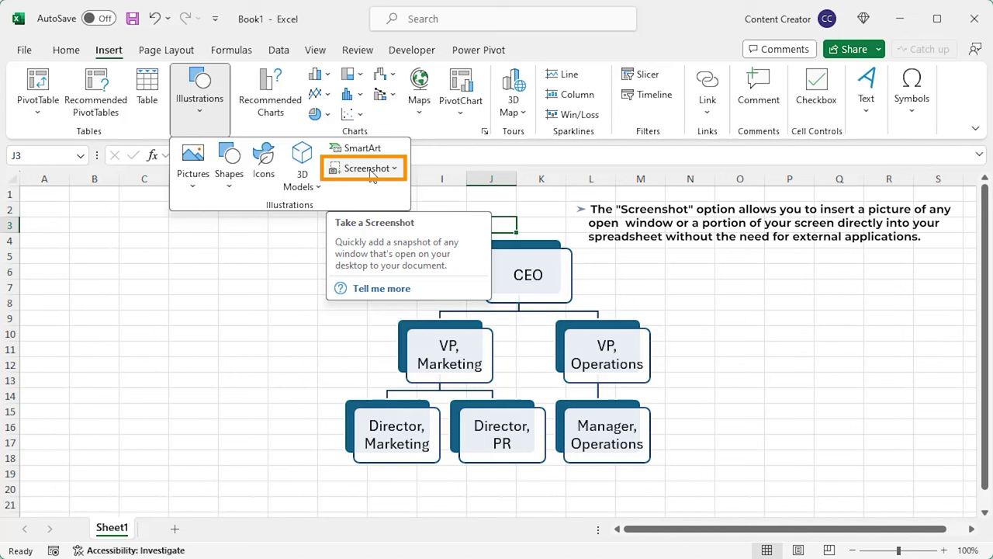
left_click(369, 168)
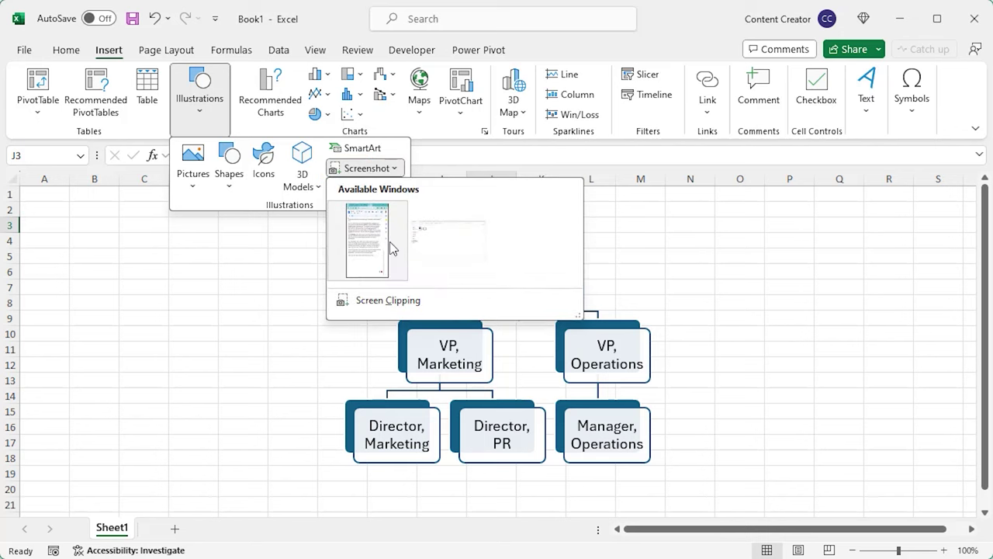
left_click(437, 248)
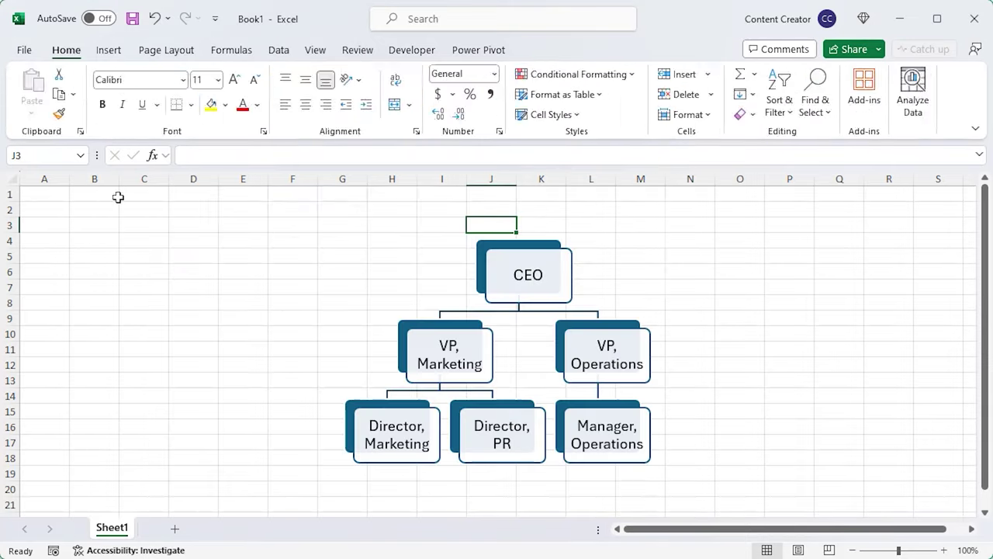
Show the Screenshot choices: Available Windows and Screen Clipping
left_click(109, 50)
left_click(199, 89)
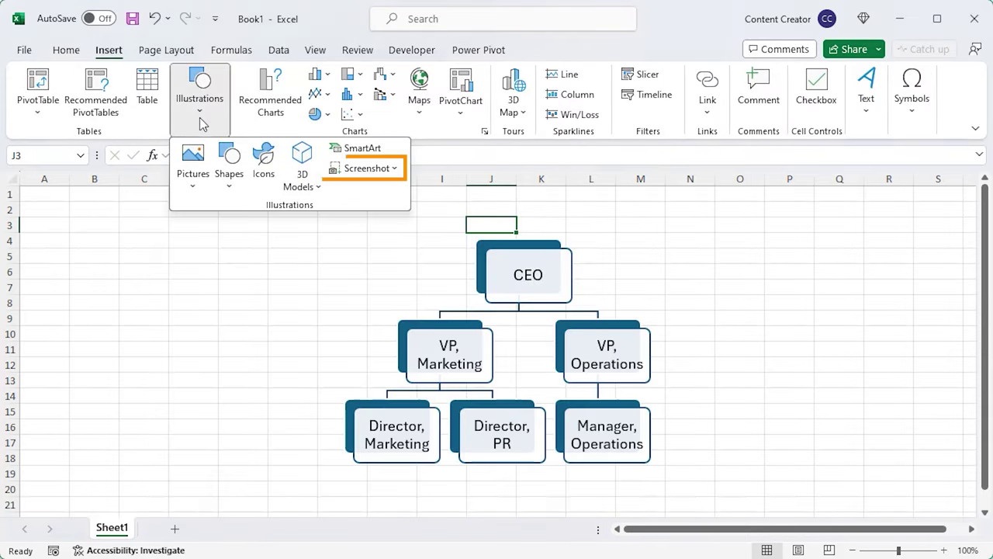
left_click(378, 173)
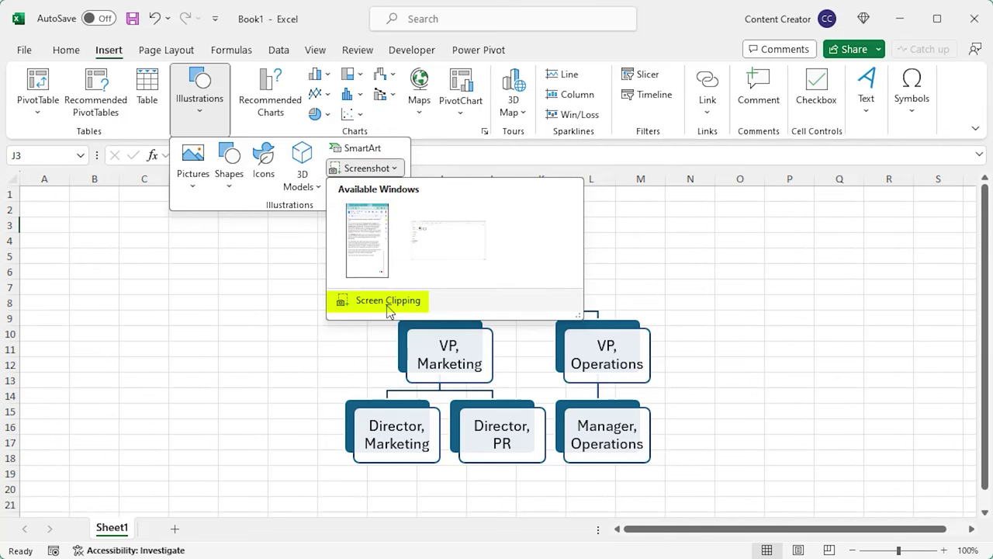